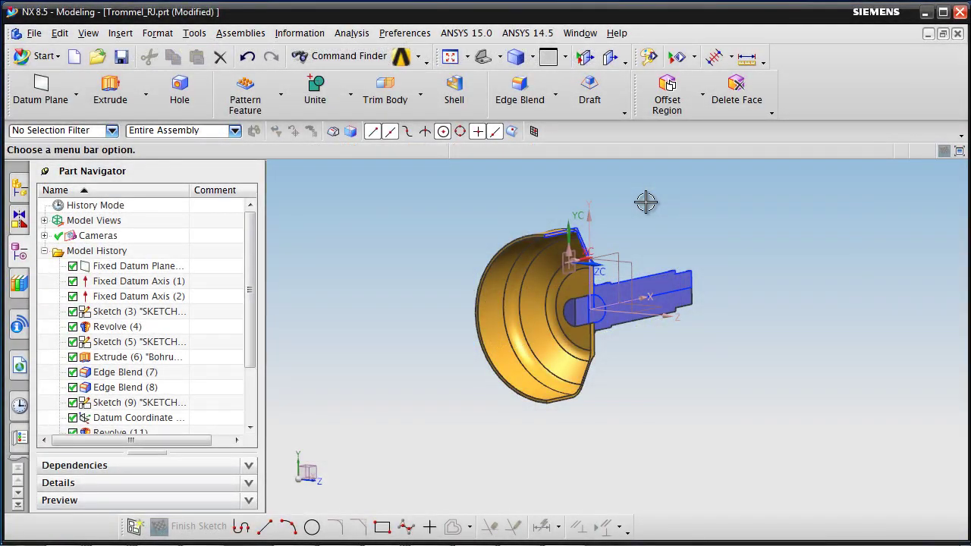
- Review the drum's expressions, then start ANSYS Workbench from the ANSYS 15.0 menu with Trommel_RJ.prt
{"action": "middle_click_drag", "start_coordinate": [659, 393], "coordinate": [589, 397]}
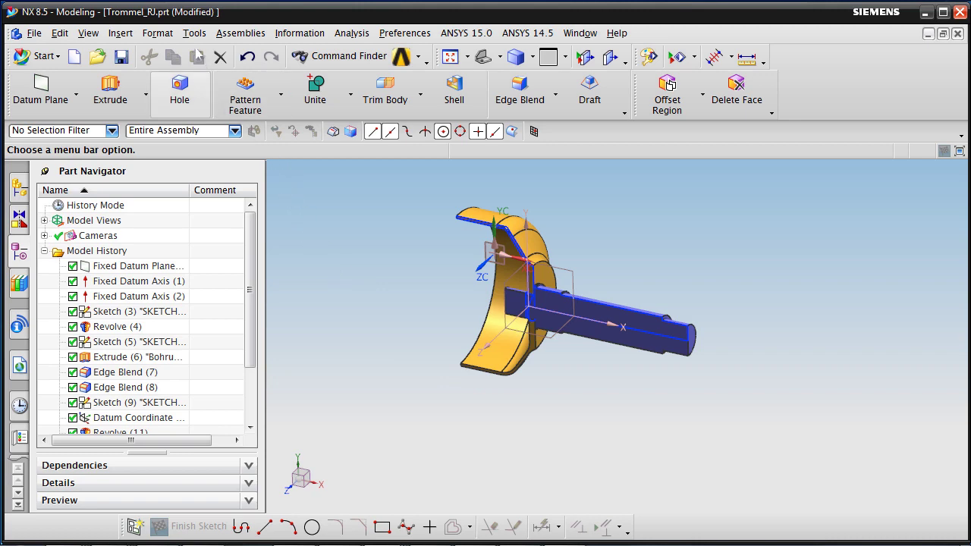
{"action": "left_click", "coordinate": [194, 33]}
{"action": "left_click", "coordinate": [203, 58]}
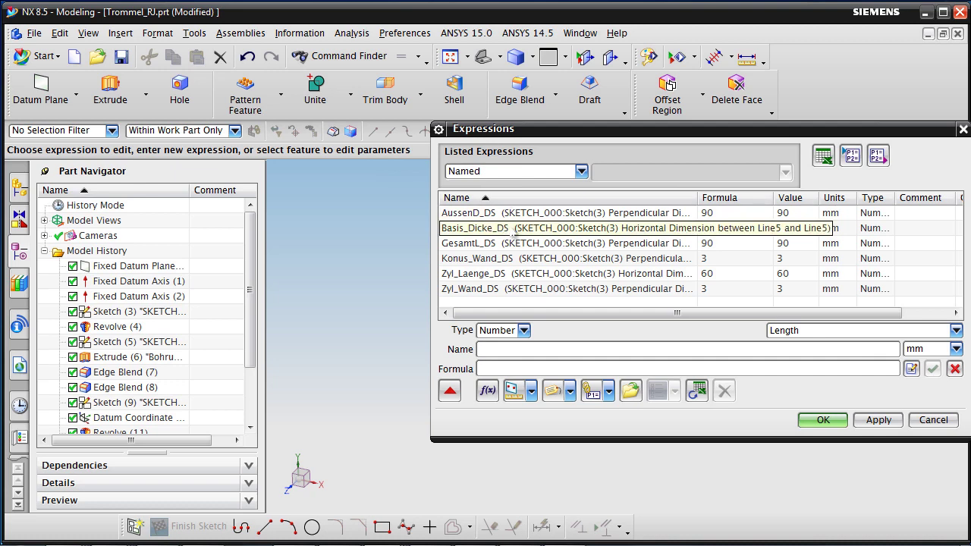
{"action": "left_click", "coordinate": [825, 421]}
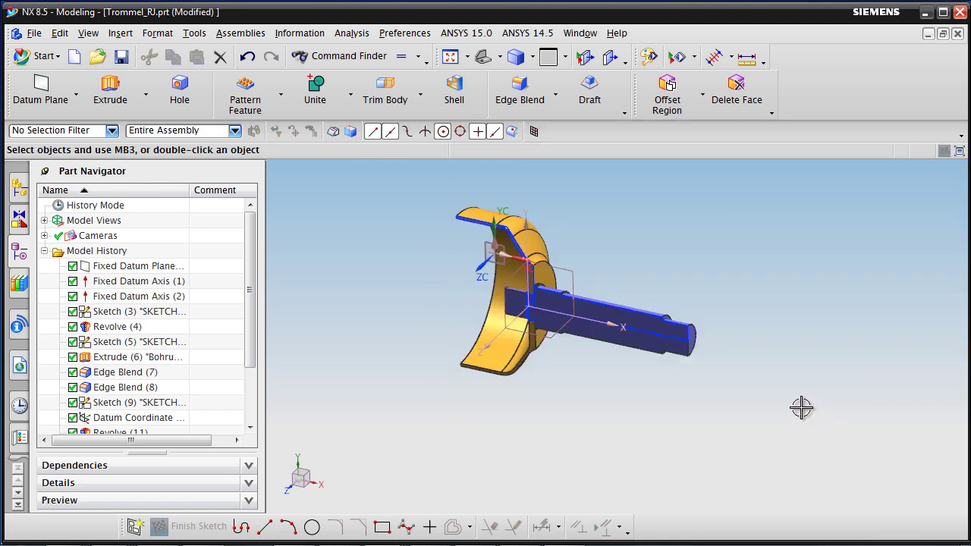
{"action": "left_click", "coordinate": [467, 34]}
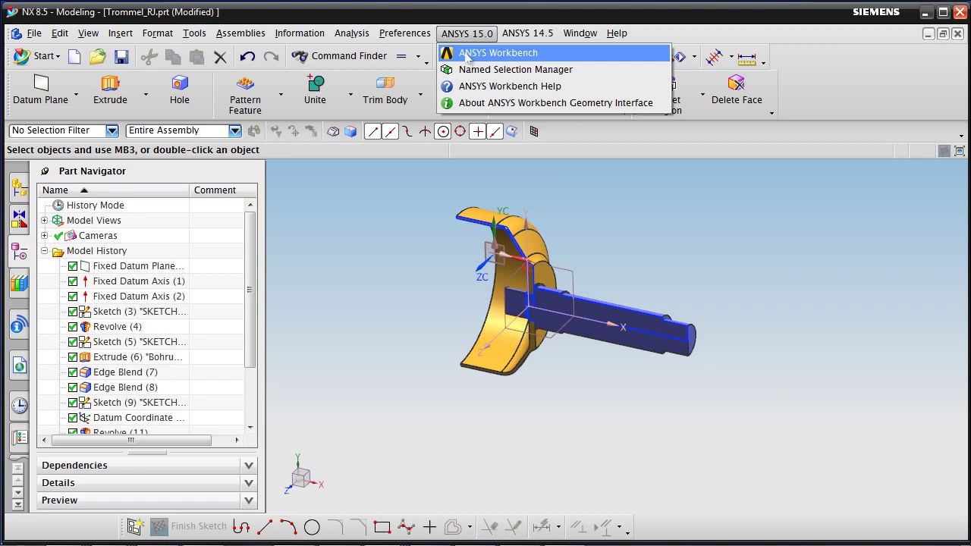
{"action": "left_click", "coordinate": [493, 53]}
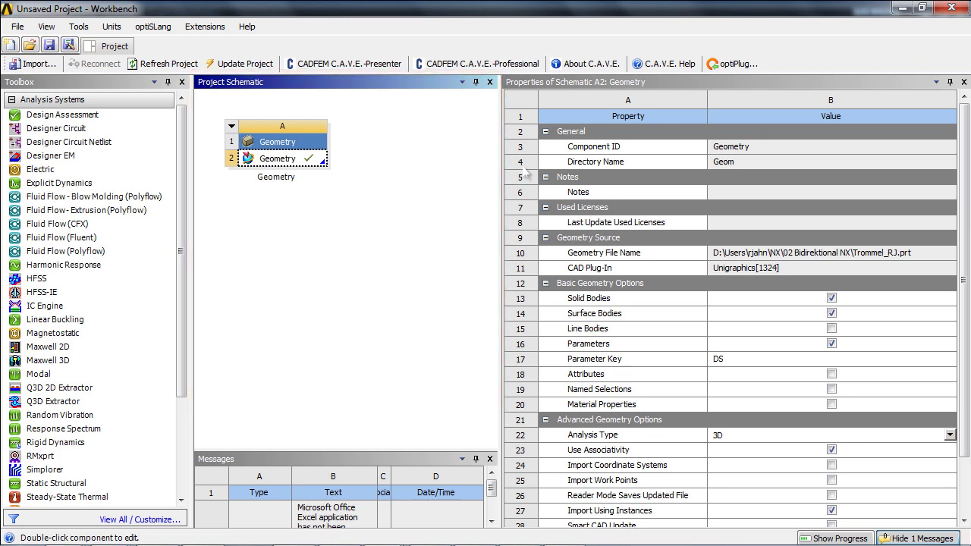
- Enable Smart CAD Update and set Compare Parts On Update to Associatively in the geometry properties
{"action": "scroll", "coordinate": [964, 304], "scroll_direction": "down", "scroll_amount": 2}
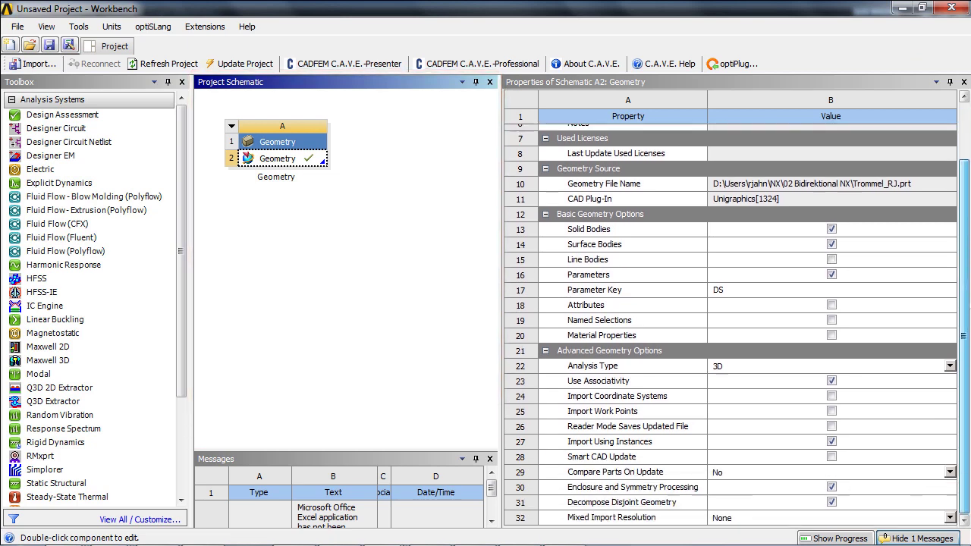
{"action": "left_click", "coordinate": [833, 456]}
{"action": "left_click", "coordinate": [949, 472]}
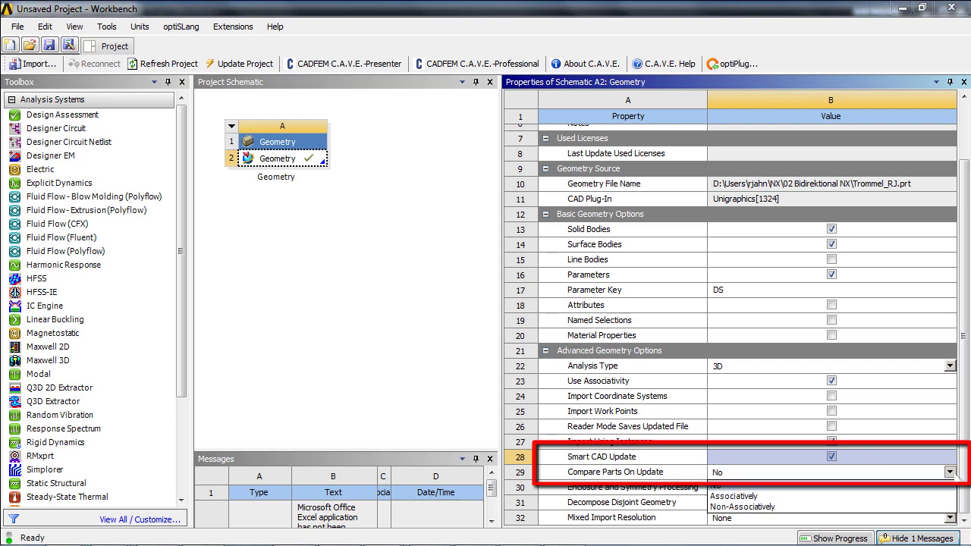
{"action": "left_click", "coordinate": [777, 497]}
{"action": "left_click", "coordinate": [670, 475]}
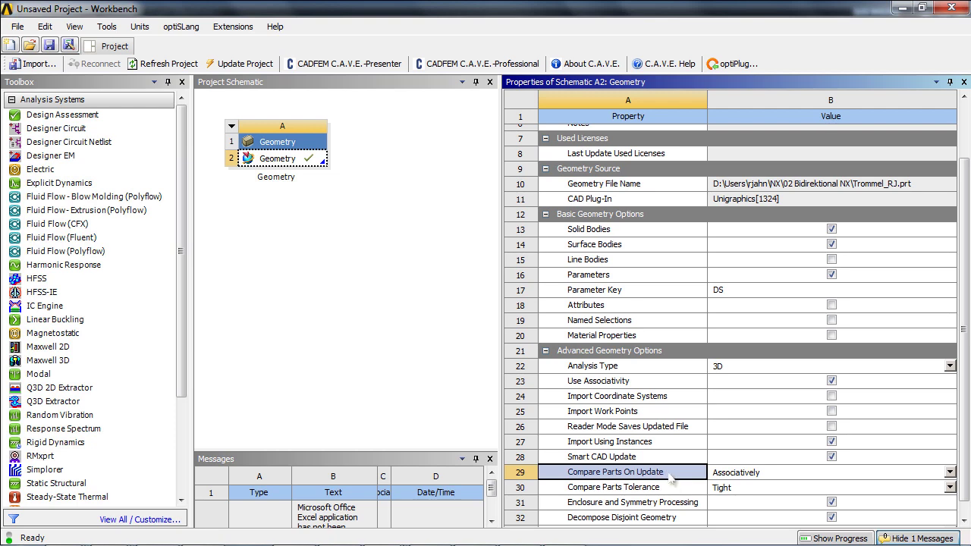
- Add a Static Structural system on the drum geometry and open its Model in Mechanical
{"action": "left_click_drag", "start_coordinate": [56, 484], "coordinate": [274, 162]}
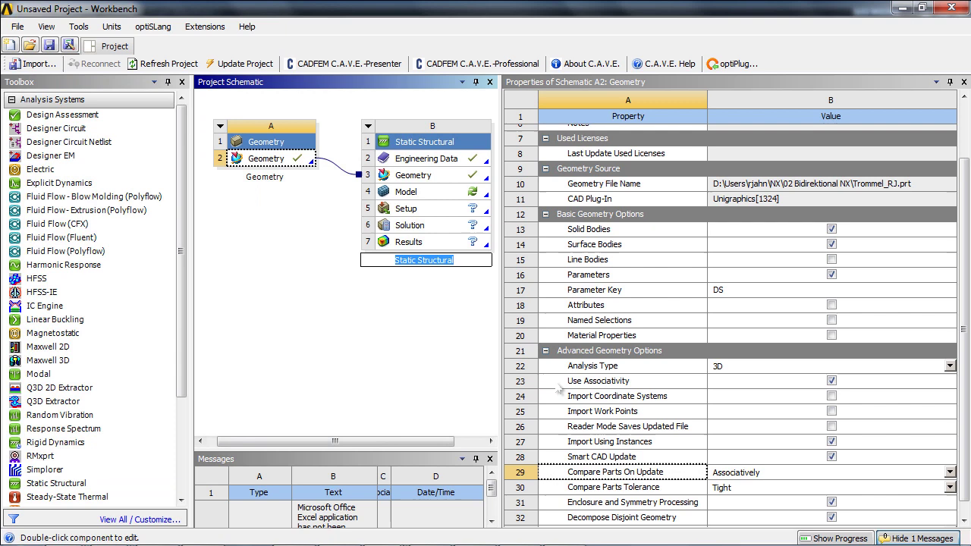
{"action": "left_click_drag", "start_coordinate": [500, 392], "coordinate": [646, 394]}
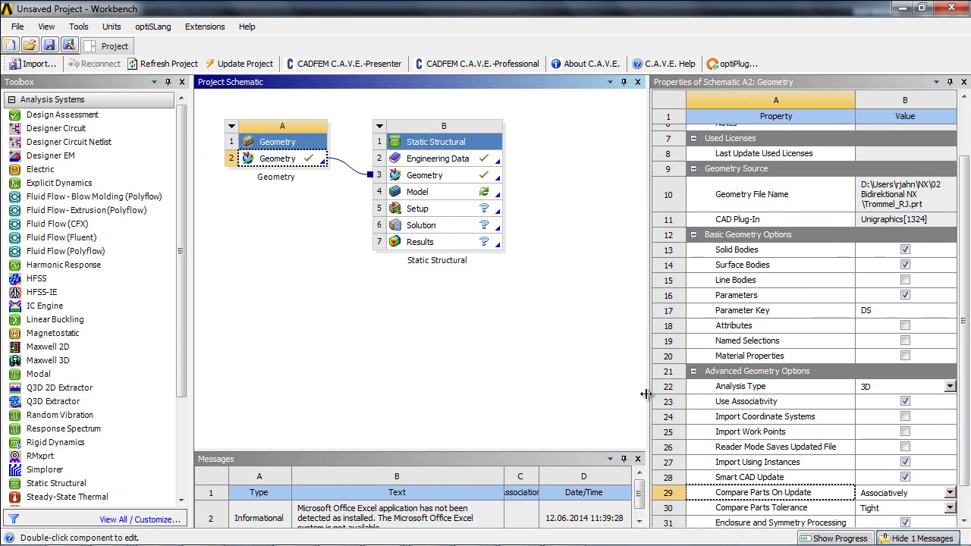
{"action": "double_click", "coordinate": [450, 196]}
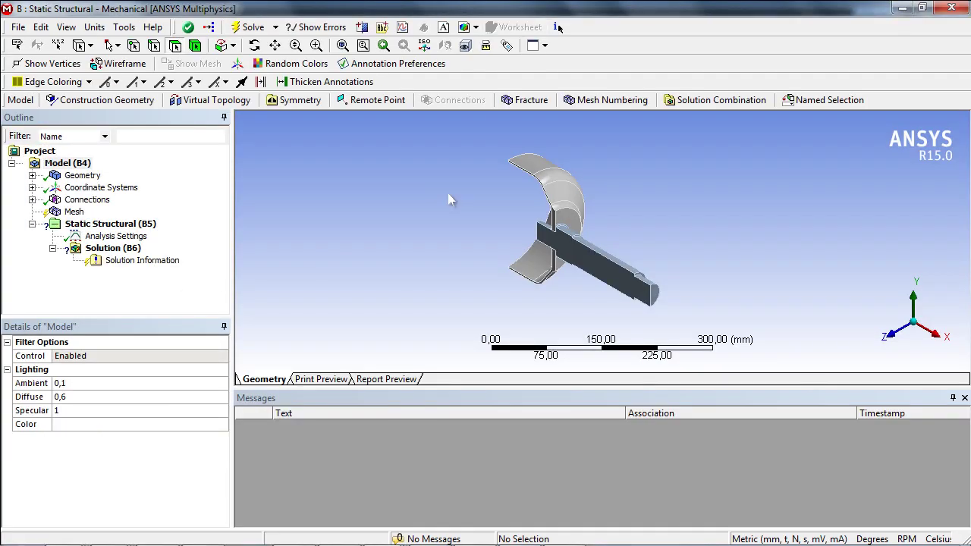
- Flag Trommel_RJ's Zyl_Laenge_DS, GesamtL_DS and Basis_Dicke_DS CAD dimensions as project parameters
{"action": "left_click_drag", "start_coordinate": [232, 249], "coordinate": [407, 257]}
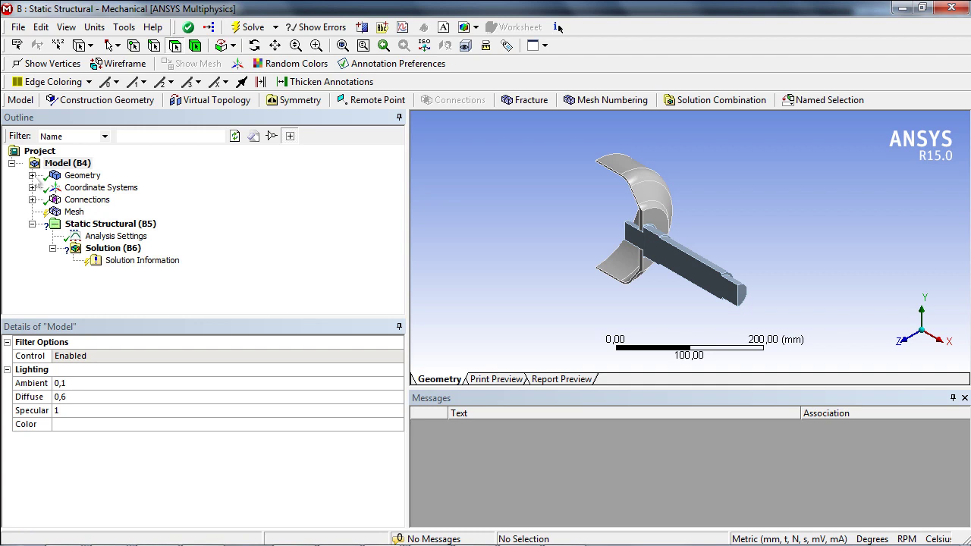
{"action": "left_click", "coordinate": [31, 175]}
{"action": "left_click", "coordinate": [53, 187]}
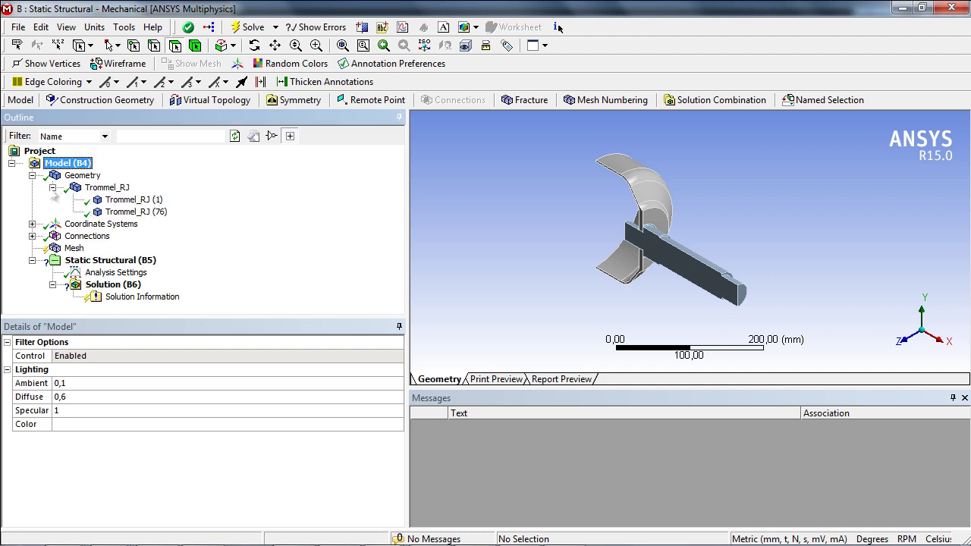
{"action": "left_click", "coordinate": [105, 189]}
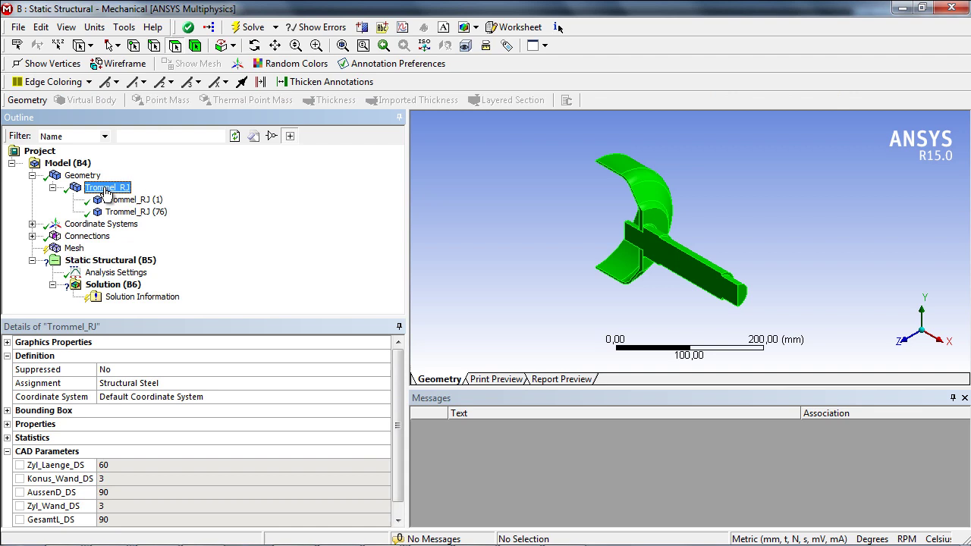
{"action": "left_click", "coordinate": [20, 465]}
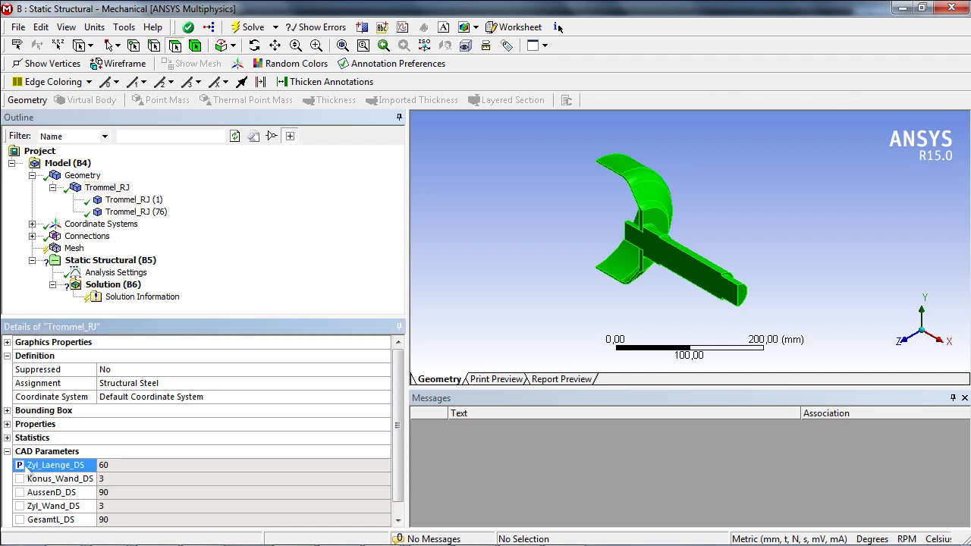
{"action": "left_click", "coordinate": [20, 520]}
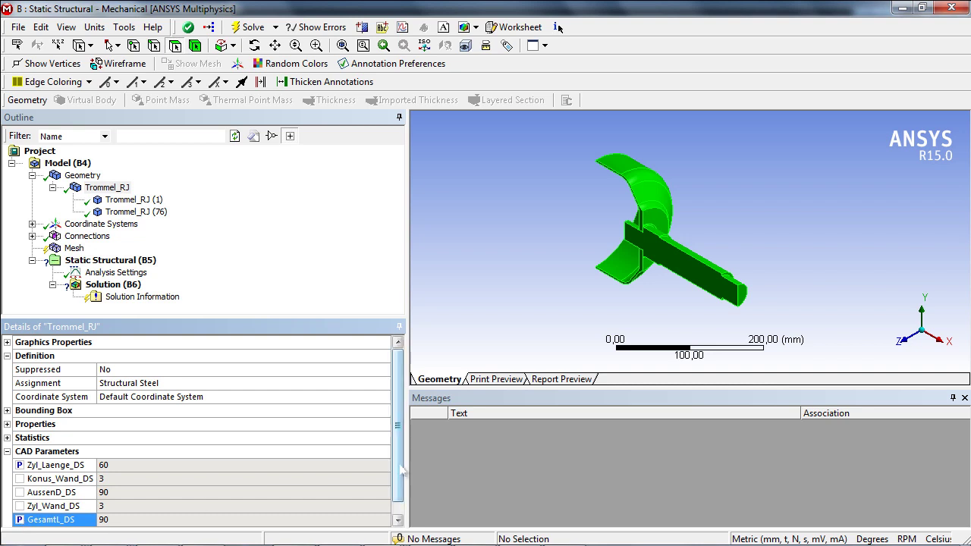
{"action": "scroll", "coordinate": [20, 520], "scroll_direction": "down", "scroll_amount": 1}
{"action": "left_click", "coordinate": [19, 519]}
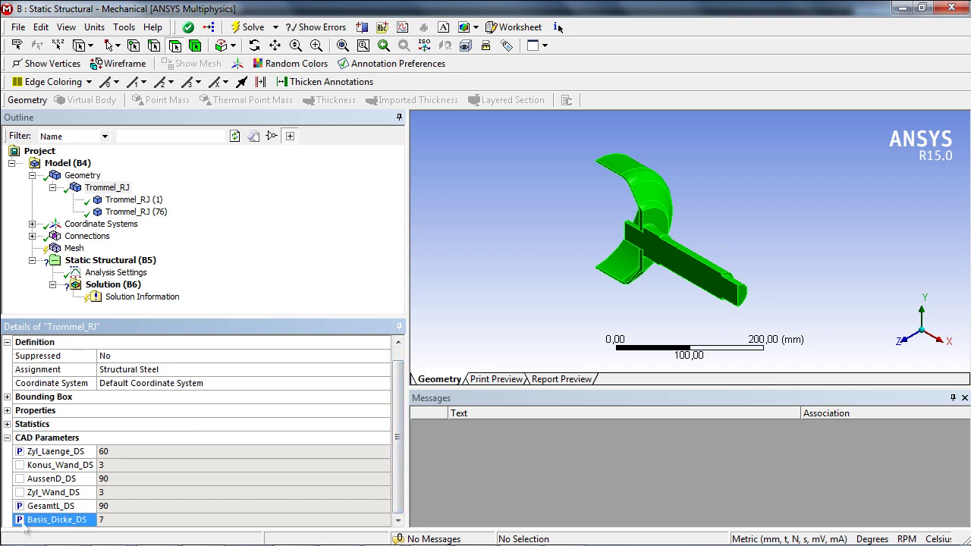
- Insert a Point Mass on a drum rim vertex with a mass of 1,e-005 t
{"action": "right_click", "coordinate": [97, 175]}
{"action": "mouse_move", "coordinate": [223, 183]}
{"action": "left_click", "coordinate": [317, 181]}
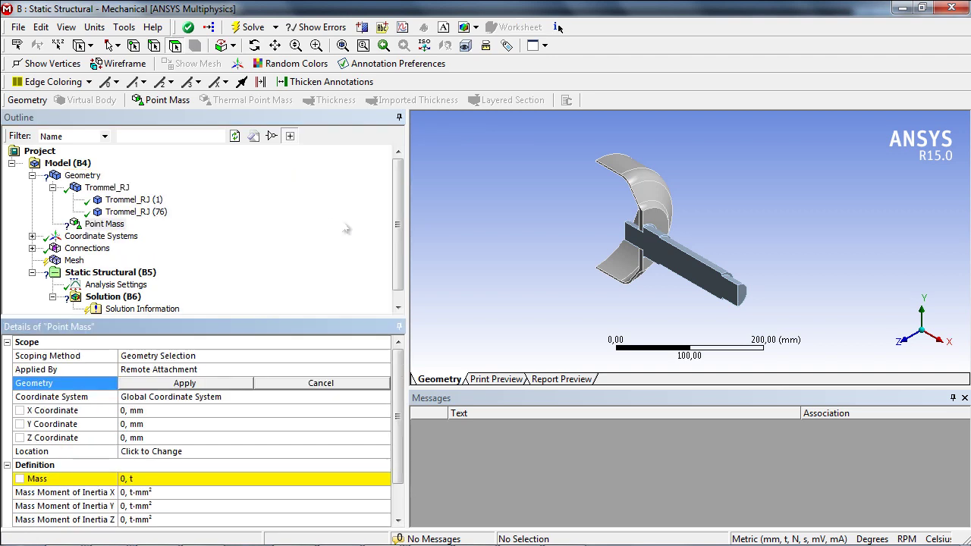
{"action": "middle_click_drag", "start_coordinate": [617, 289], "coordinate": [749, 282]}
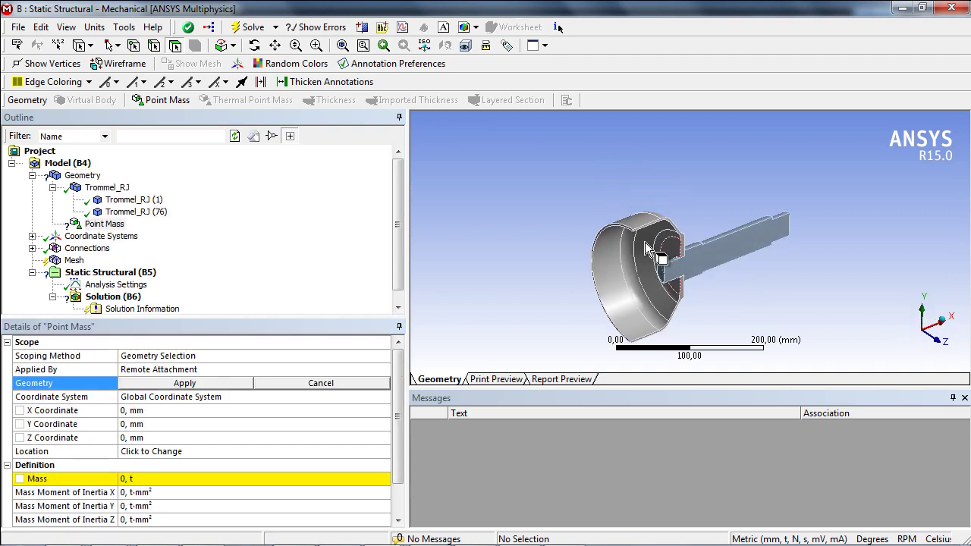
{"action": "scroll", "coordinate": [640, 274], "scroll_direction": "up", "scroll_amount": 5}
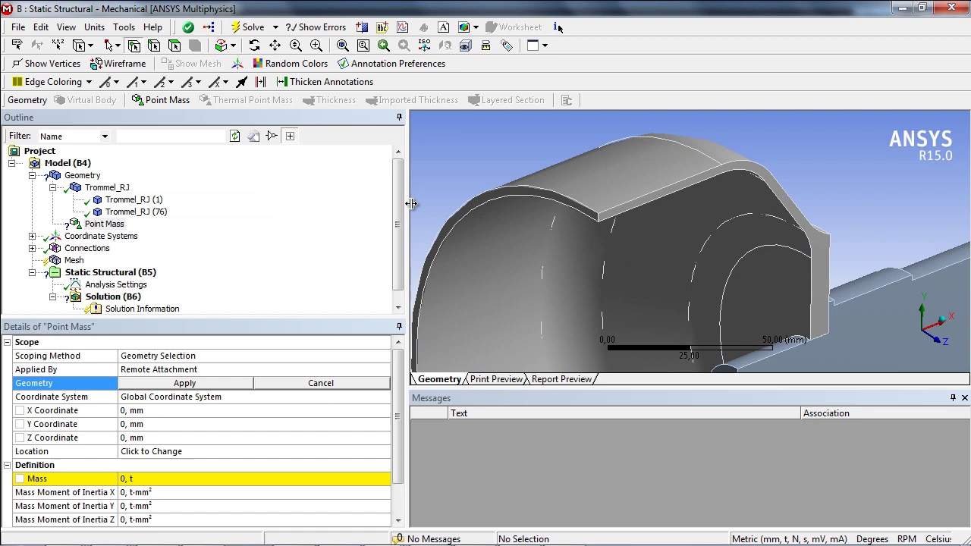
{"action": "left_click", "coordinate": [598, 219]}
{"action": "left_click", "coordinate": [225, 385]}
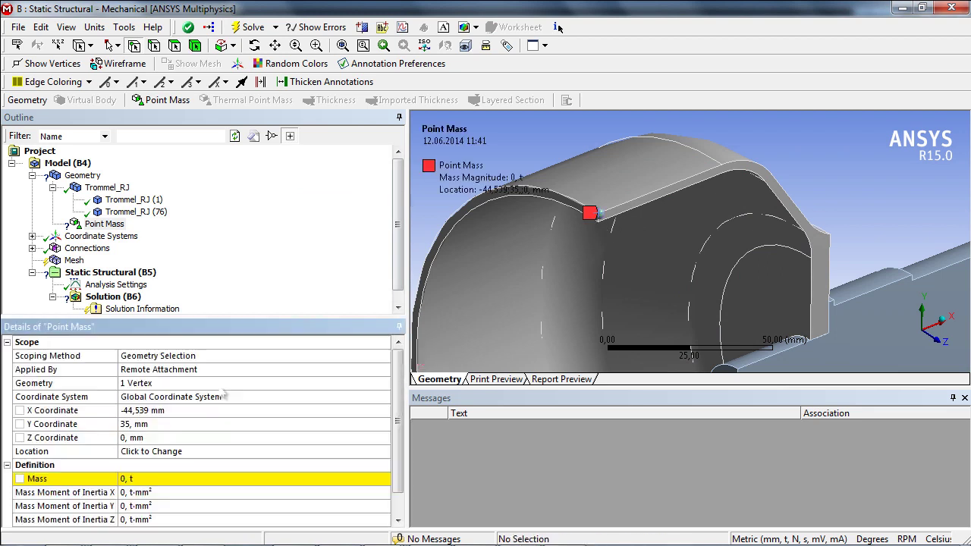
{"action": "left_click", "coordinate": [202, 478]}
{"action": "type", "text": "1,e-"}
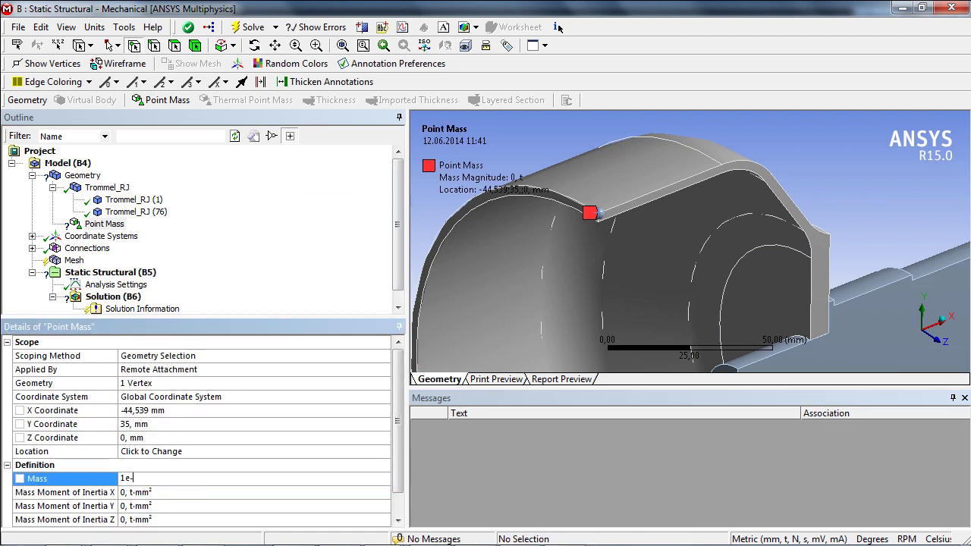
{"action": "type", "text": "005"}
{"action": "key", "text": "Return"}
{"action": "scroll", "coordinate": [617, 303], "scroll_direction": "down", "scroll_amount": 5}
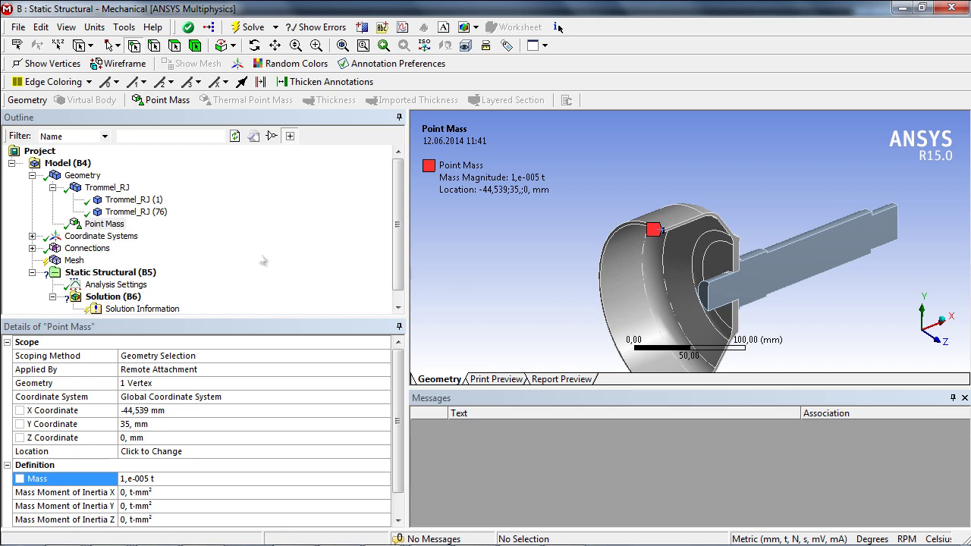
- Add a hard 5 mm Body Sizing to both bodies of the model
{"action": "left_click", "coordinate": [73, 261]}
{"action": "right_click", "coordinate": [70, 264]}
{"action": "mouse_move", "coordinate": [163, 269]}
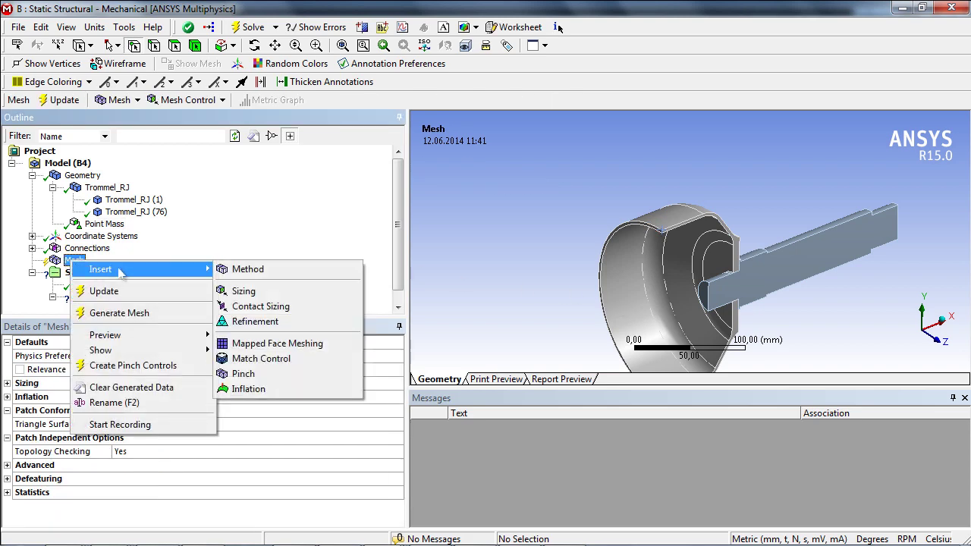
{"action": "left_click", "coordinate": [239, 292]}
{"action": "left_click", "coordinate": [135, 372]}
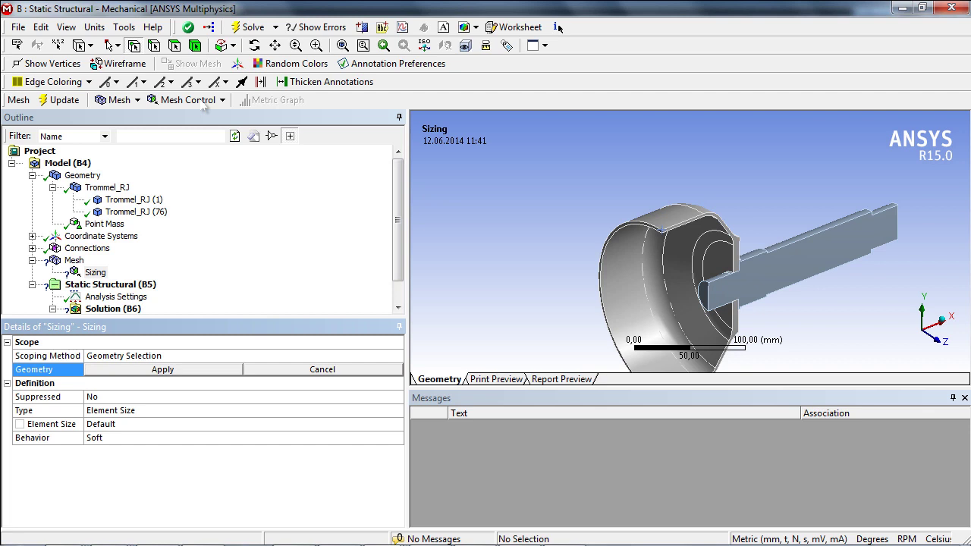
{"action": "left_click", "coordinate": [196, 46]}
{"action": "key", "text": "ctrl+a"}
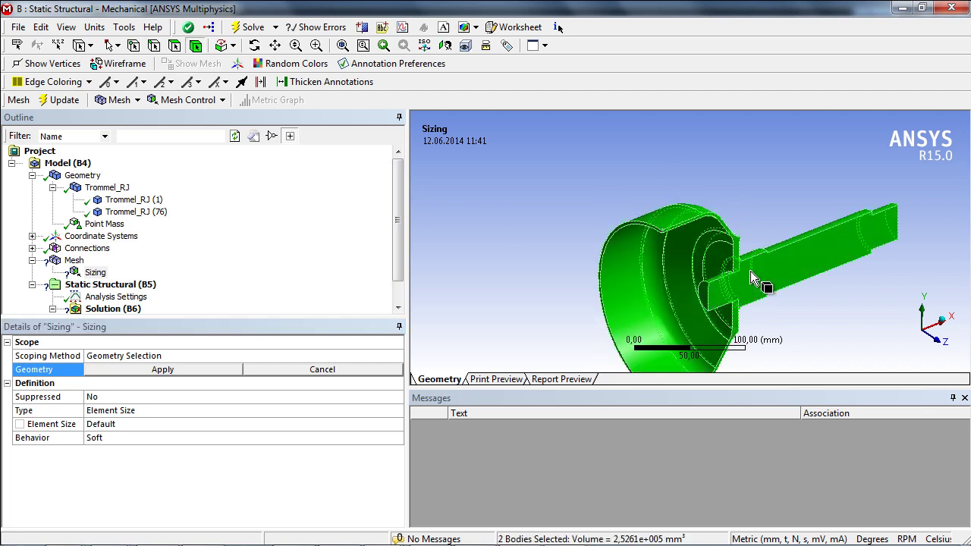
{"action": "left_click", "coordinate": [163, 371]}
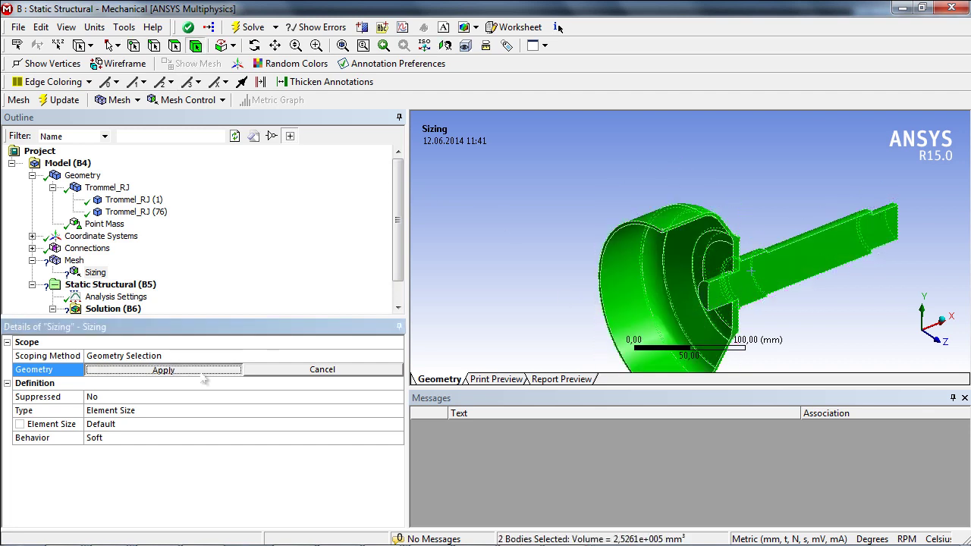
{"action": "left_click", "coordinate": [140, 426]}
{"action": "type", "text": "5"}
{"action": "key", "text": "Return"}
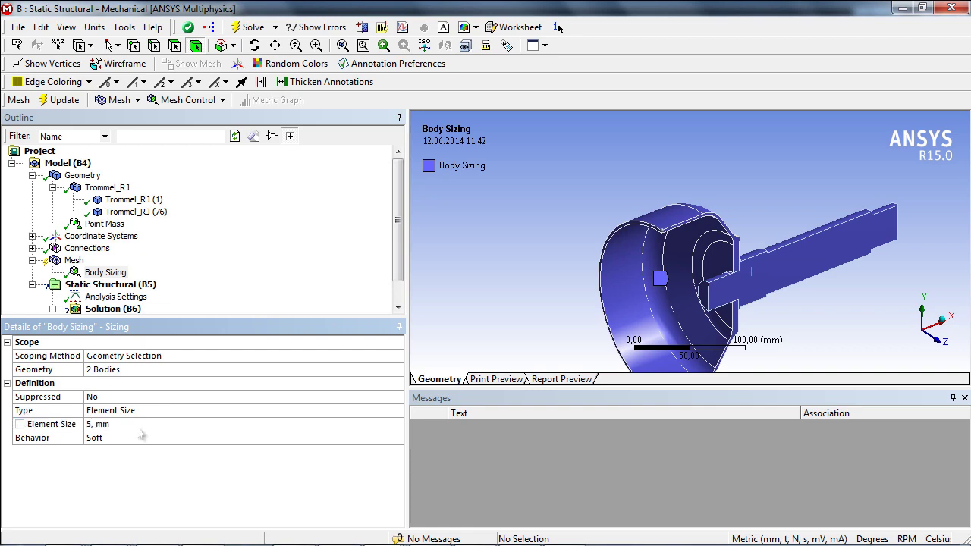
{"action": "double_click", "coordinate": [139, 439]}
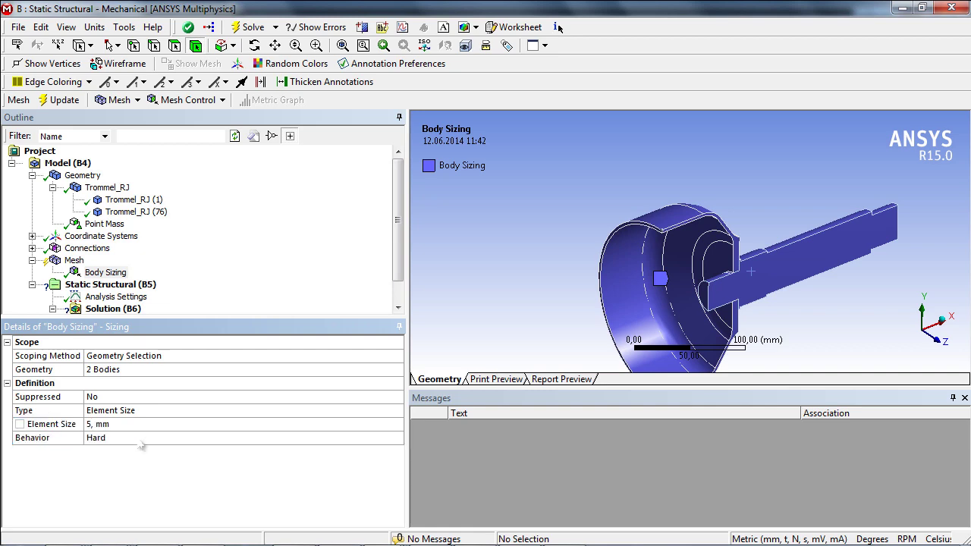
- Add a hard 2 mm Face Sizing on two drum faces and generate the mesh
{"action": "right_click", "coordinate": [74, 261]}
{"action": "mouse_move", "coordinate": [196, 247]}
{"action": "left_click", "coordinate": [298, 266]}
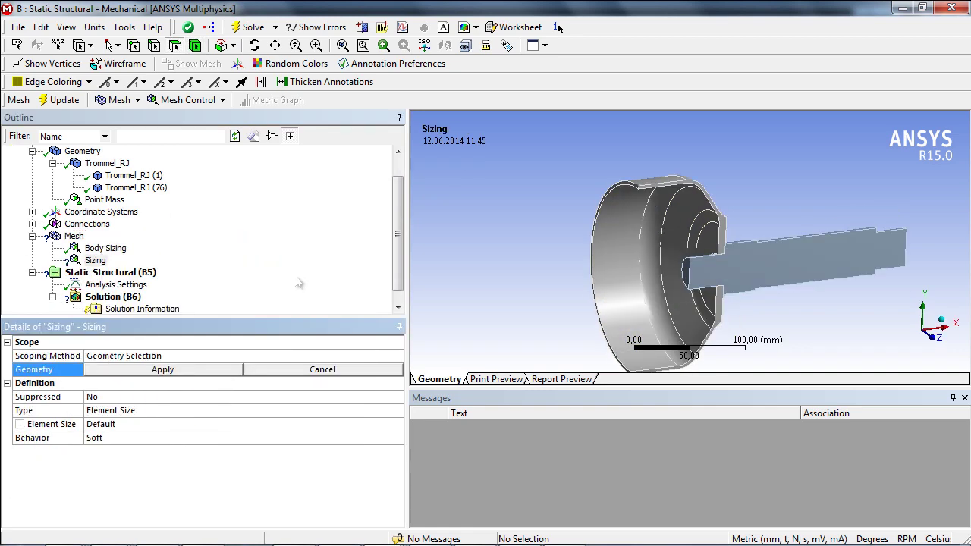
{"action": "left_click", "coordinate": [713, 292]}
{"action": "left_click", "coordinate": [724, 308], "text": "ctrl"}
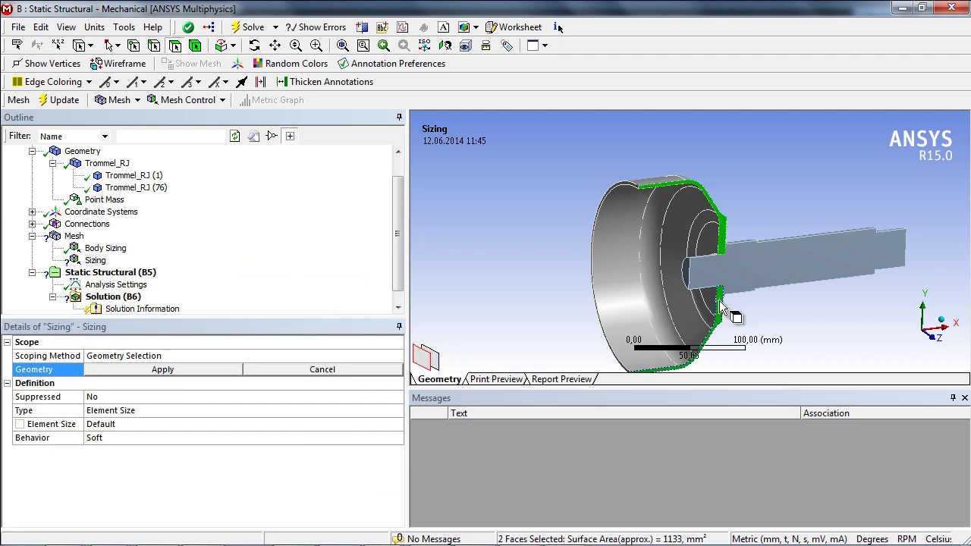
{"action": "left_click", "coordinate": [201, 374]}
{"action": "left_click", "coordinate": [133, 424]}
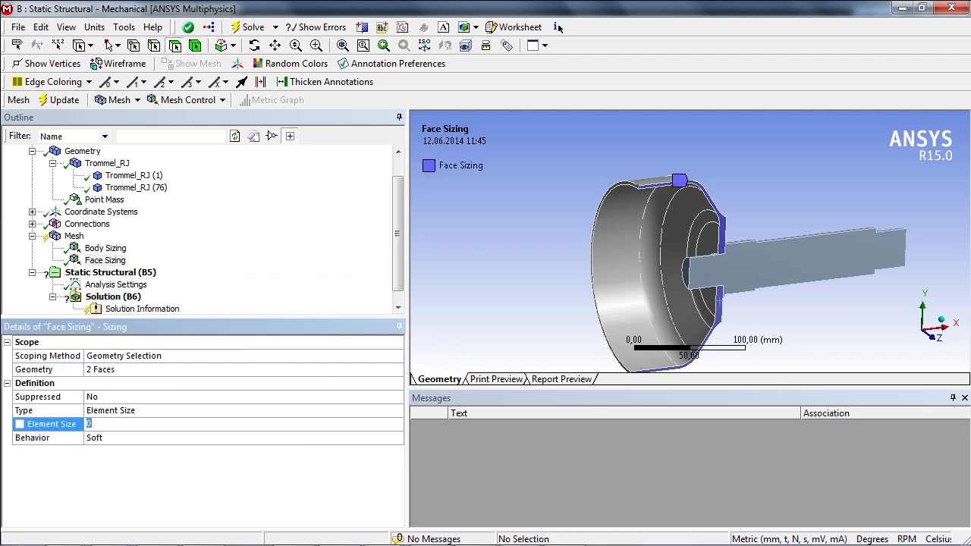
{"action": "double_click", "coordinate": [121, 442]}
{"action": "right_click", "coordinate": [73, 235]}
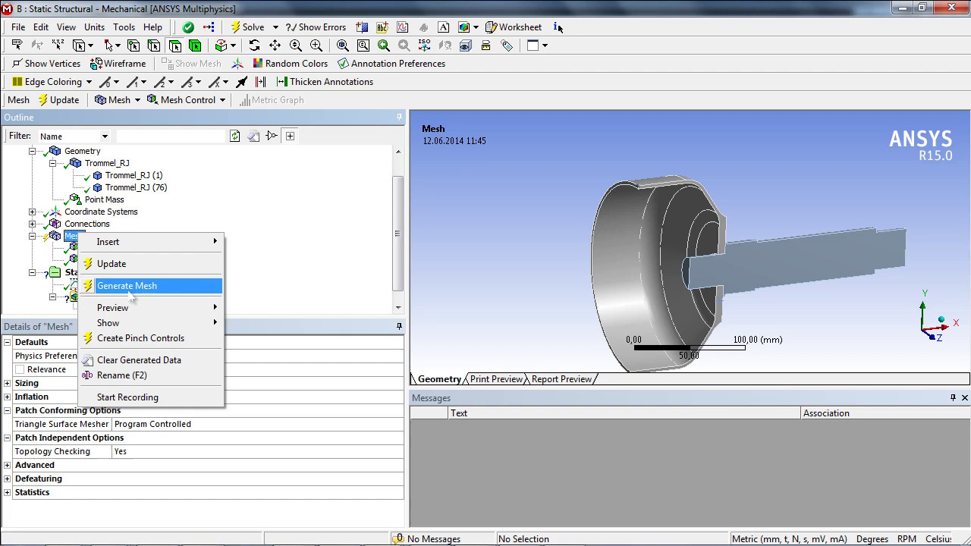
{"action": "left_click", "coordinate": [123, 280]}
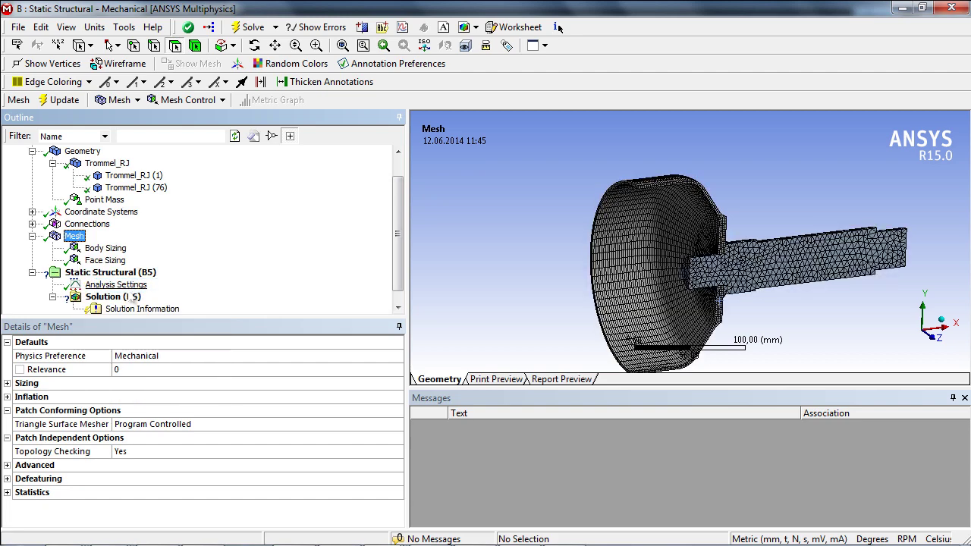
- Add a Frictionless Support on the shaft face, a flange face and a small third face
{"action": "right_click", "coordinate": [110, 273]}
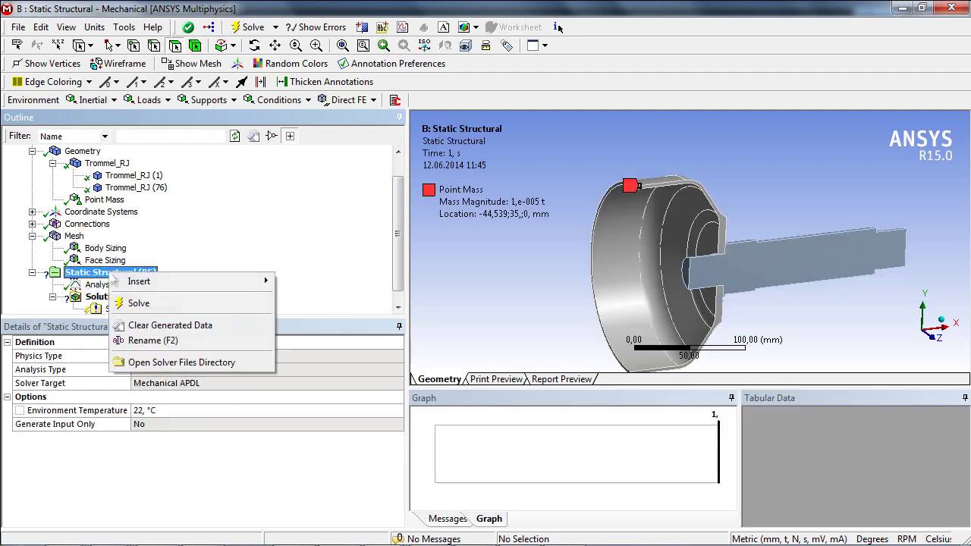
{"action": "mouse_move", "coordinate": [150, 282]}
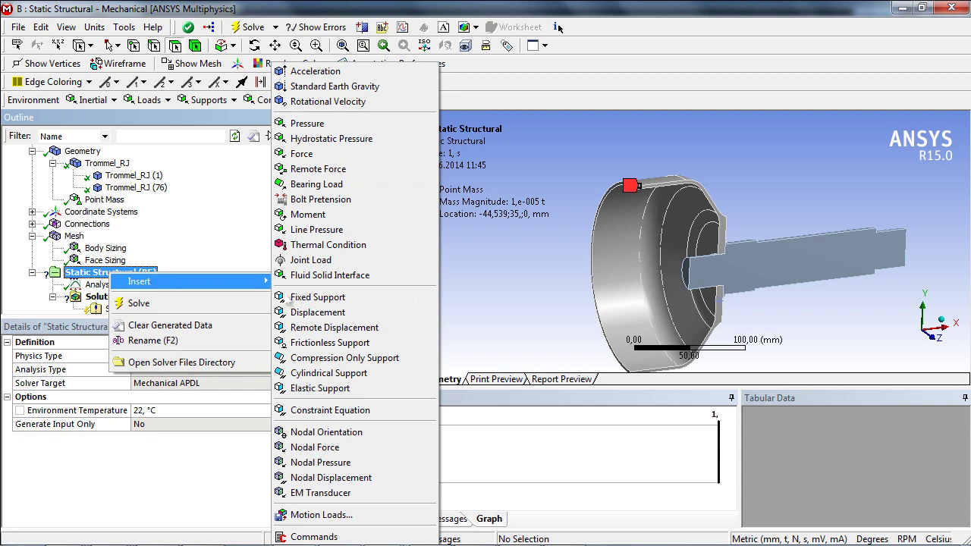
{"action": "left_click", "coordinate": [329, 342]}
{"action": "left_click", "coordinate": [797, 254]}
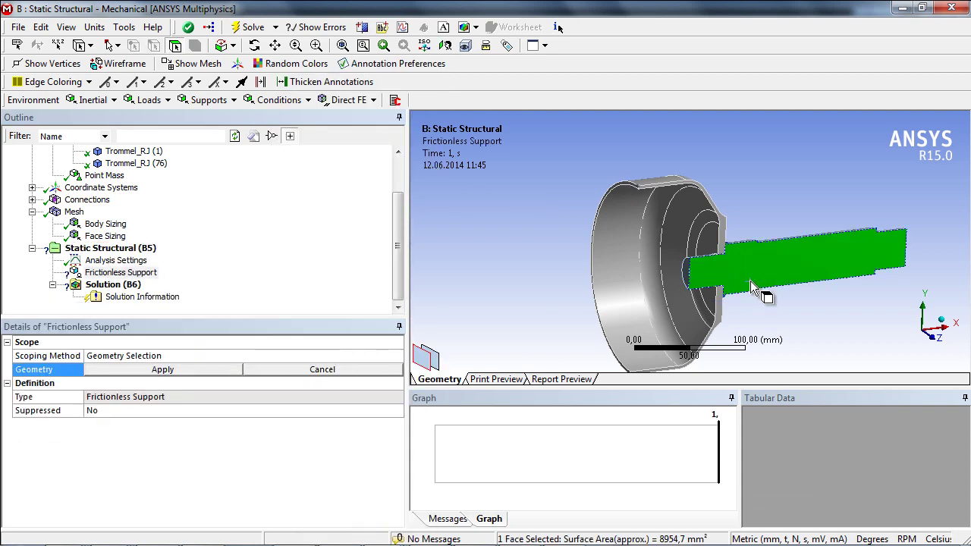
{"action": "left_click", "coordinate": [719, 243], "text": "ctrl"}
{"action": "left_click", "coordinate": [725, 302], "text": "ctrl"}
{"action": "left_click", "coordinate": [163, 369]}
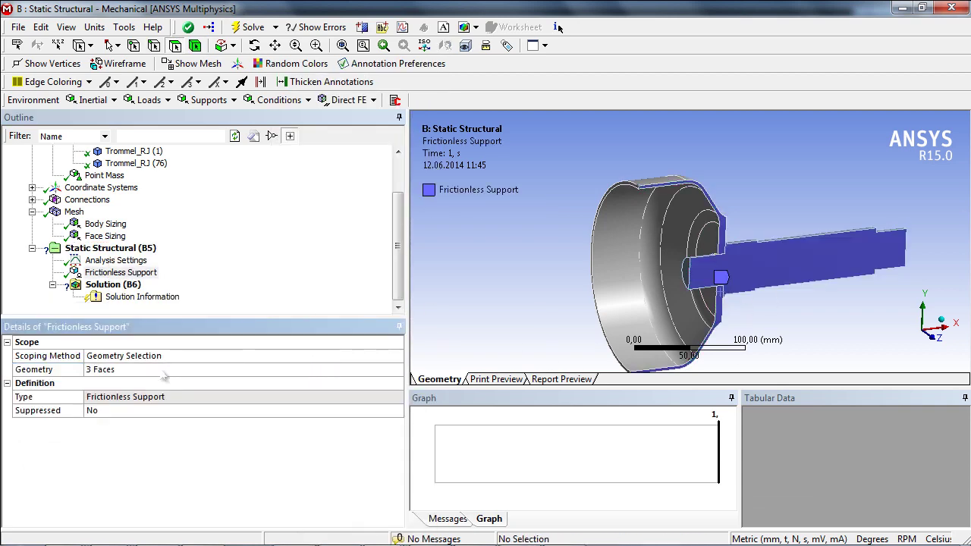
- Add a Cylindrical Support on the shaft cylinder face
{"action": "right_click", "coordinate": [119, 248]}
{"action": "mouse_move", "coordinate": [274, 256]}
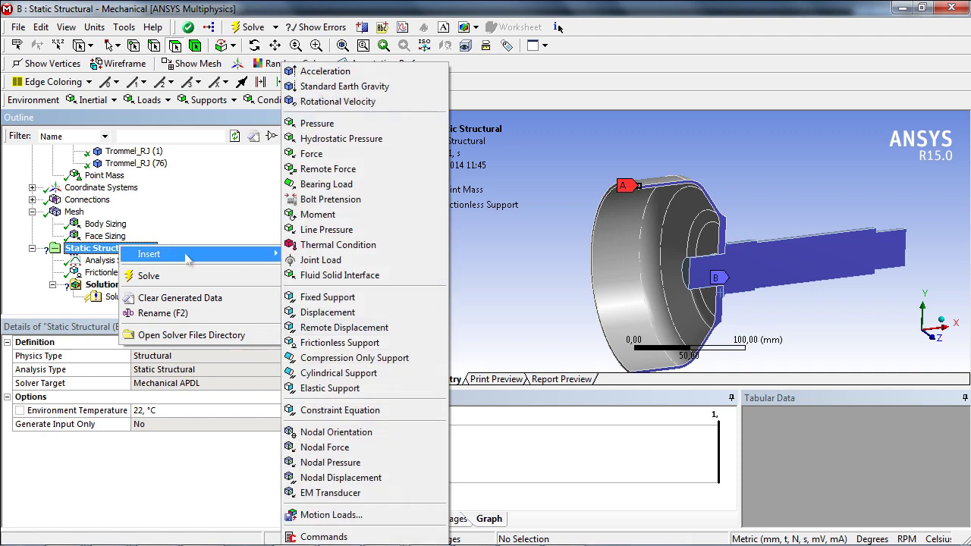
{"action": "left_click", "coordinate": [339, 372]}
{"action": "middle_click_drag", "start_coordinate": [563, 260], "coordinate": [732, 292]}
{"action": "left_click", "coordinate": [732, 292]}
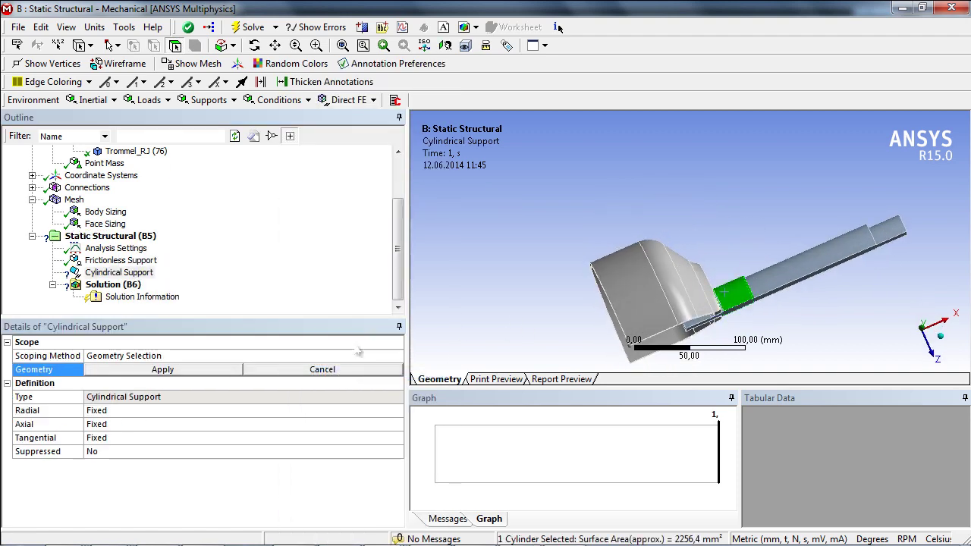
{"action": "left_click", "coordinate": [217, 374]}
- Add a Remote Displacement on the shaft-end face with X Component 0 mm
{"action": "right_click", "coordinate": [137, 233]}
{"action": "mouse_move", "coordinate": [216, 242]}
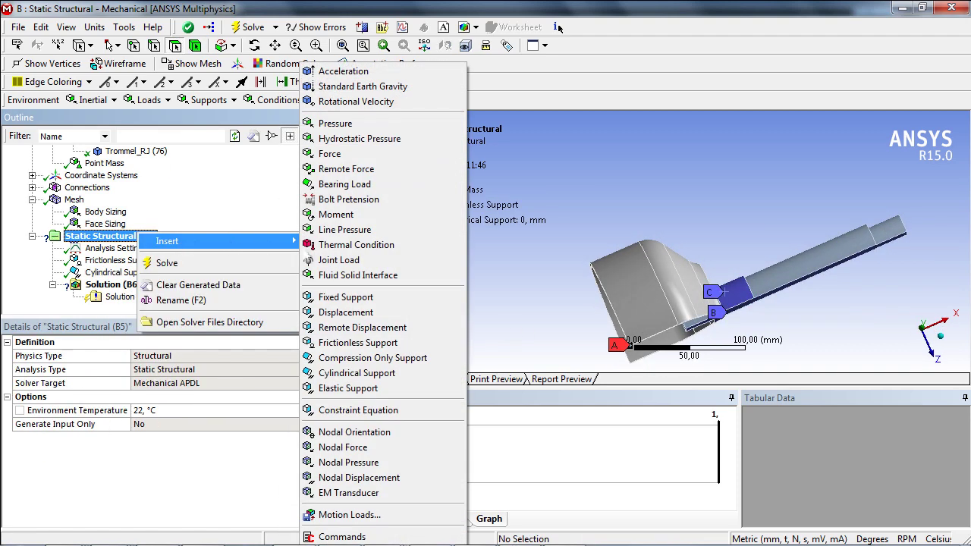
{"action": "left_click", "coordinate": [362, 327]}
{"action": "left_click", "coordinate": [886, 230]}
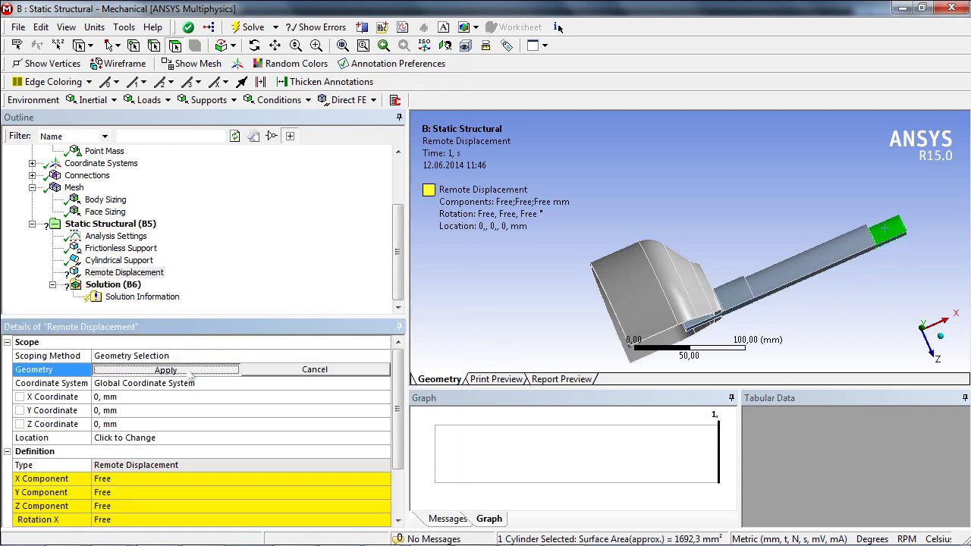
{"action": "left_click", "coordinate": [164, 369]}
{"action": "left_click", "coordinate": [227, 478]}
{"action": "type", "text": "0"}
{"action": "key", "text": "Tab"}
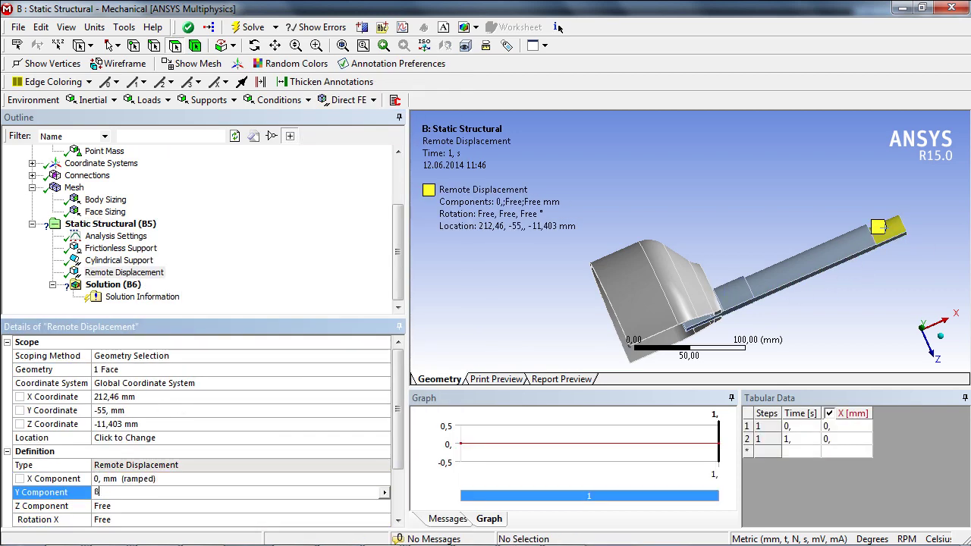
- Set the remote displacement's Y and Z Components to 0 mm
{"action": "type", "text": "0"}
{"action": "key", "text": "Tab"}
{"action": "type", "text": "0"}
{"action": "key", "text": "Return"}
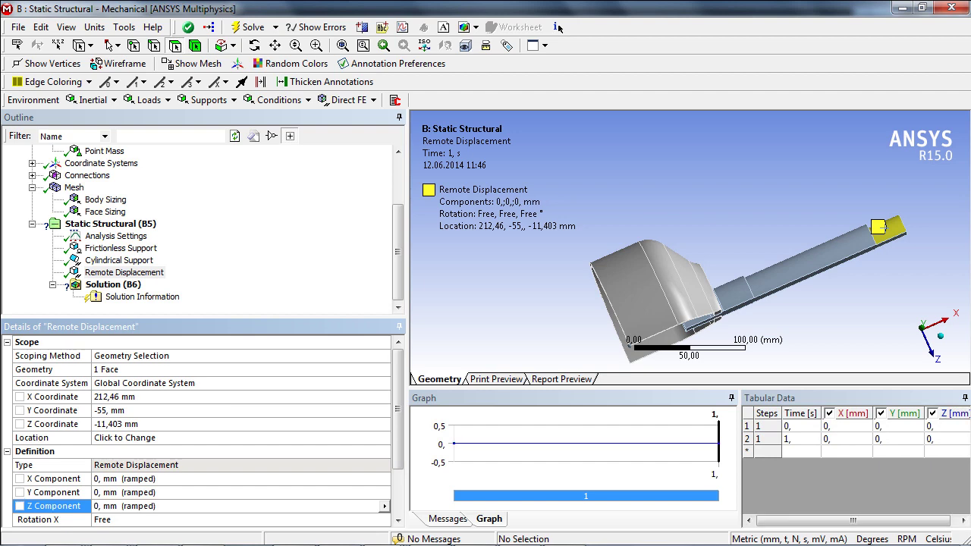
{"action": "middle_click_drag", "start_coordinate": [683, 262], "coordinate": [670, 254]}
- Add a 10000 RPM Rotational Velocity about the shaft cylinder axis
{"action": "right_click", "coordinate": [123, 224]}
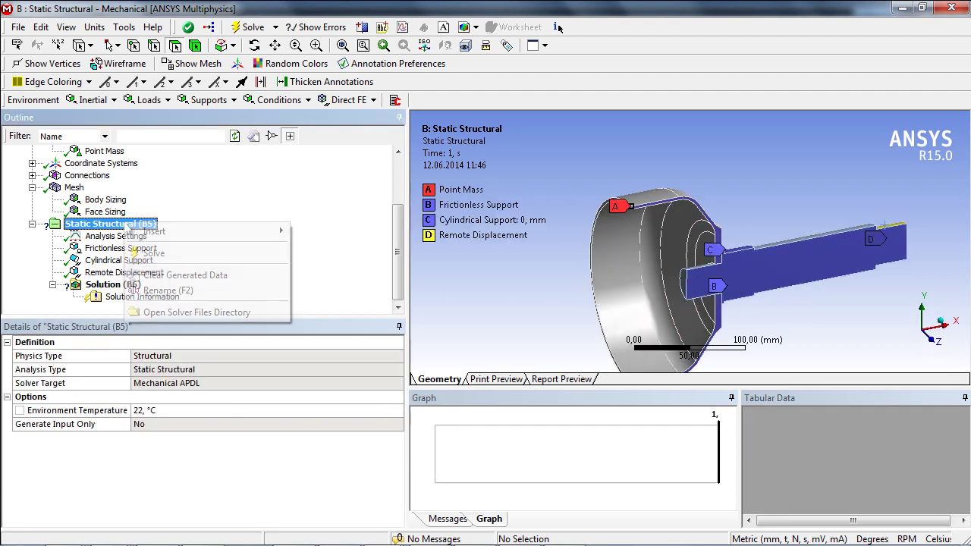
{"action": "mouse_move", "coordinate": [251, 238]}
{"action": "left_click", "coordinate": [383, 101]}
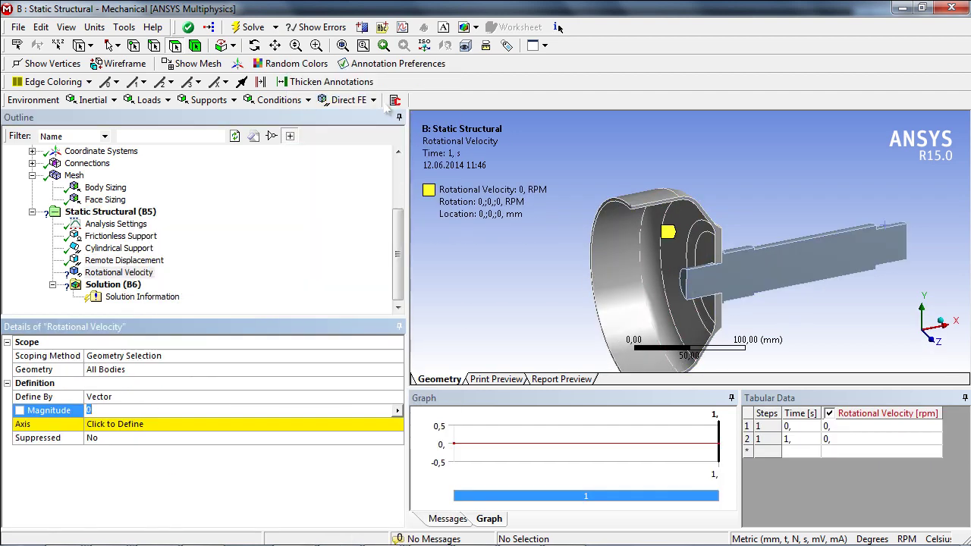
{"action": "left_click", "coordinate": [143, 425]}
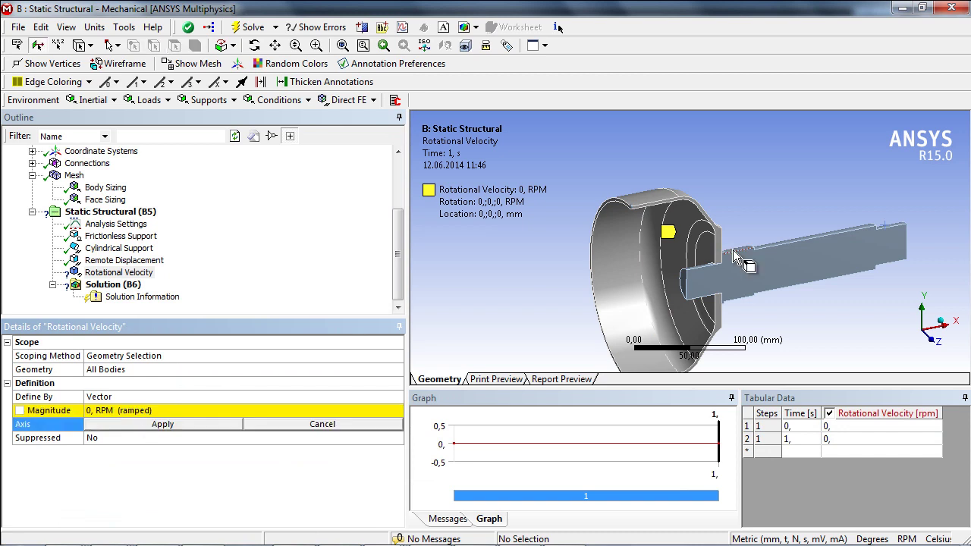
{"action": "scroll", "coordinate": [743, 265], "scroll_direction": "down", "scroll_amount": 5}
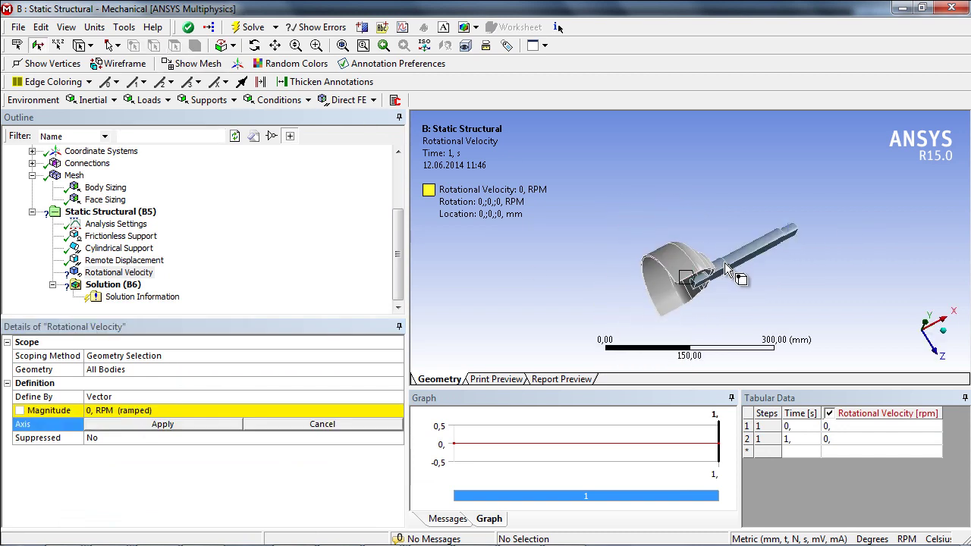
{"action": "scroll", "coordinate": [725, 289], "scroll_direction": "up", "scroll_amount": 4}
{"action": "left_click", "coordinate": [724, 290]}
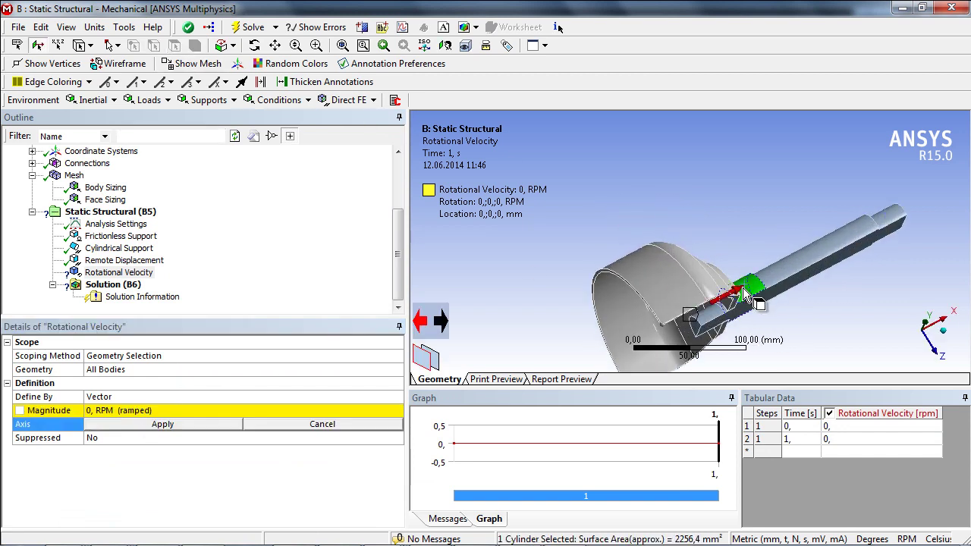
{"action": "left_click", "coordinate": [162, 424]}
{"action": "left_click", "coordinate": [167, 411]}
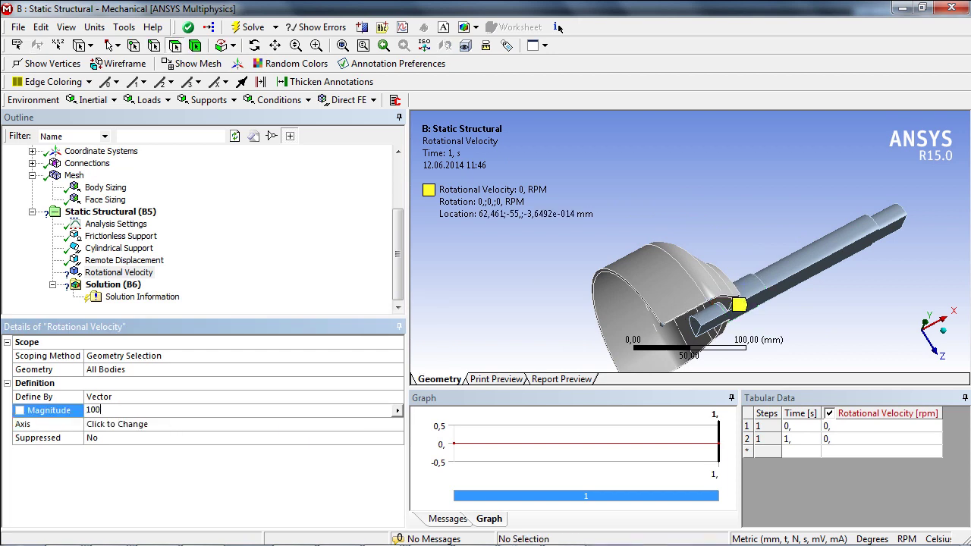
{"action": "key", "text": "Return"}
{"action": "middle_click_drag", "start_coordinate": [709, 275], "coordinate": [723, 241]}
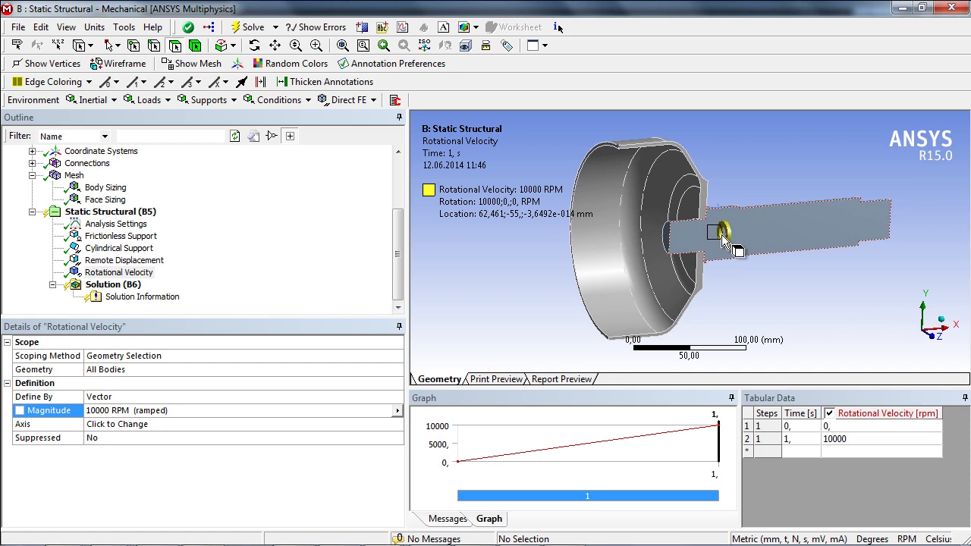
- Insert a Total Deformation result under Solution
{"action": "left_click", "coordinate": [99, 285]}
{"action": "right_click", "coordinate": [100, 286]}
{"action": "mouse_move", "coordinate": [129, 296]}
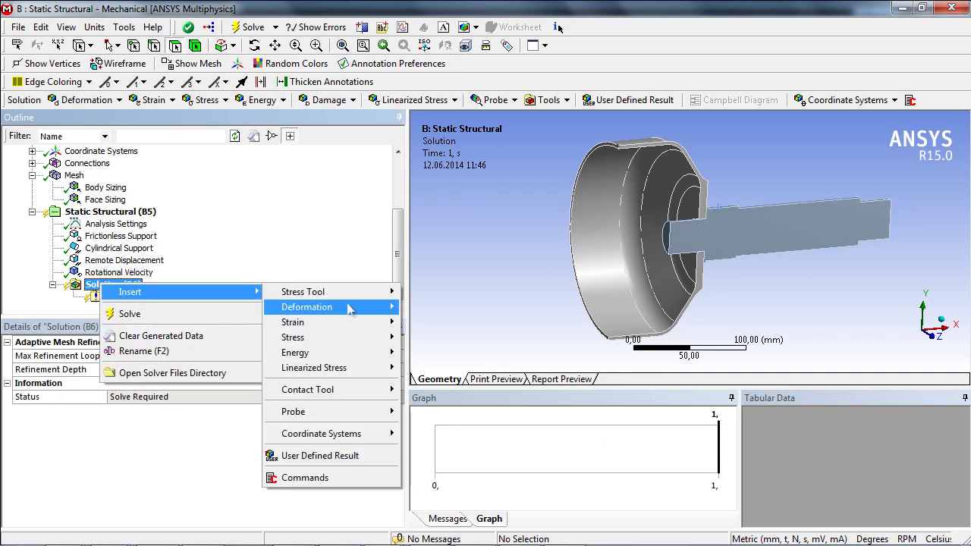
{"action": "left_click", "coordinate": [429, 308]}
- Solve the analysis and display the total deformation, peaking at 1,8561 mm
{"action": "right_click", "coordinate": [114, 273]}
{"action": "left_click", "coordinate": [146, 301]}
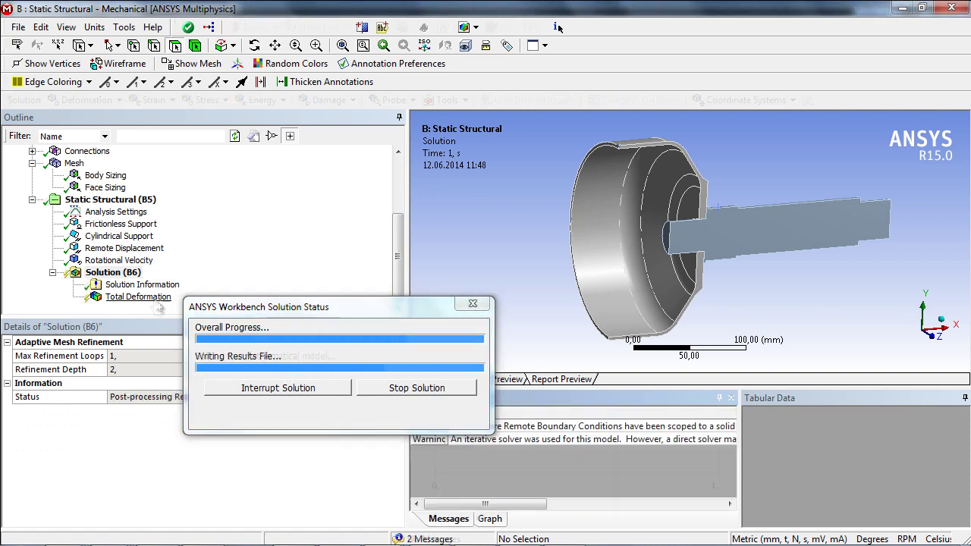
{"action": "left_click", "coordinate": [156, 298]}
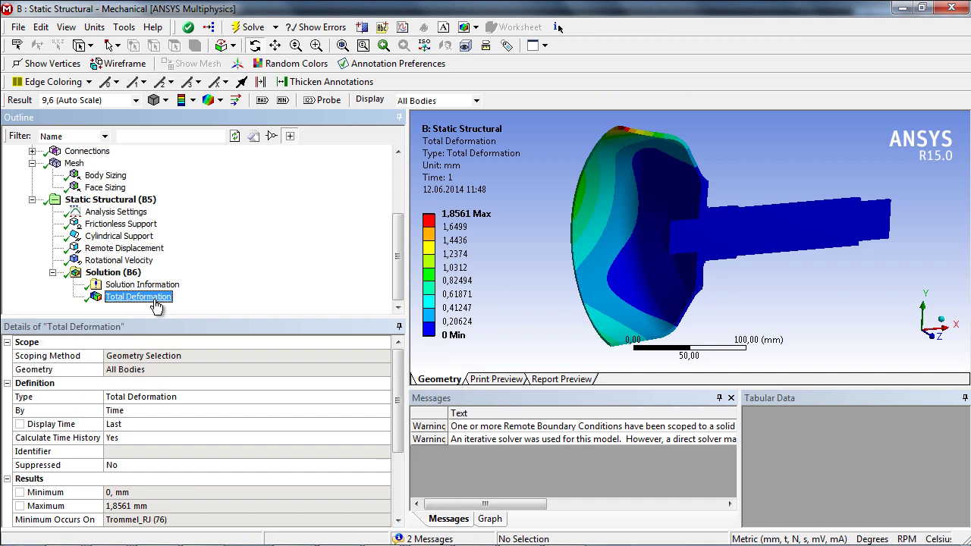
- Show the undeformed wireframe outline on the deformation plot
{"action": "left_click", "coordinate": [135, 101]}
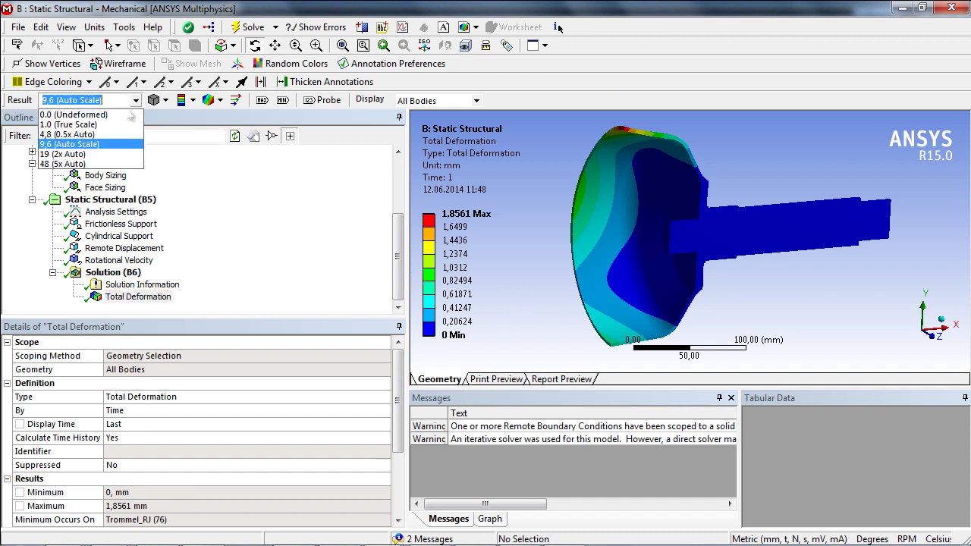
{"action": "left_click", "coordinate": [144, 110]}
{"action": "left_click", "coordinate": [216, 100]}
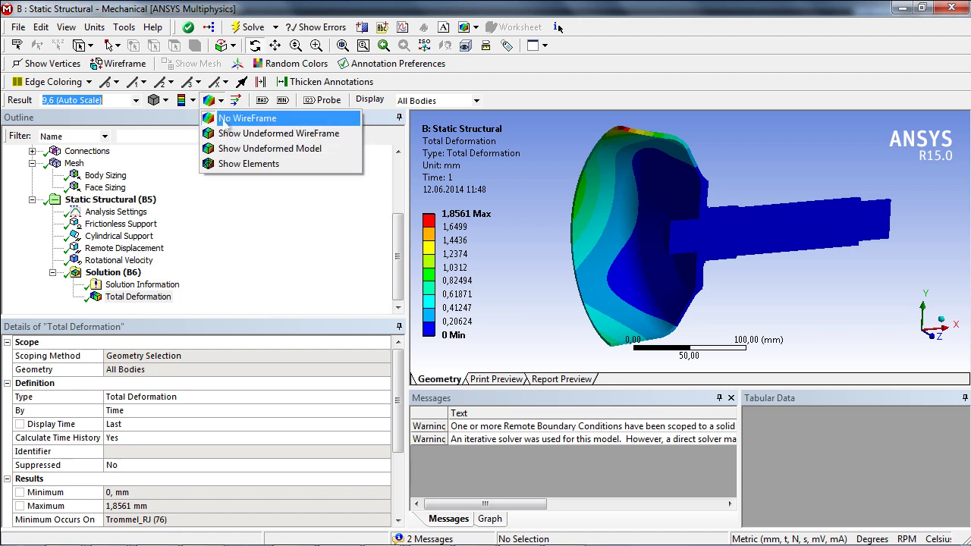
{"action": "left_click", "coordinate": [232, 134]}
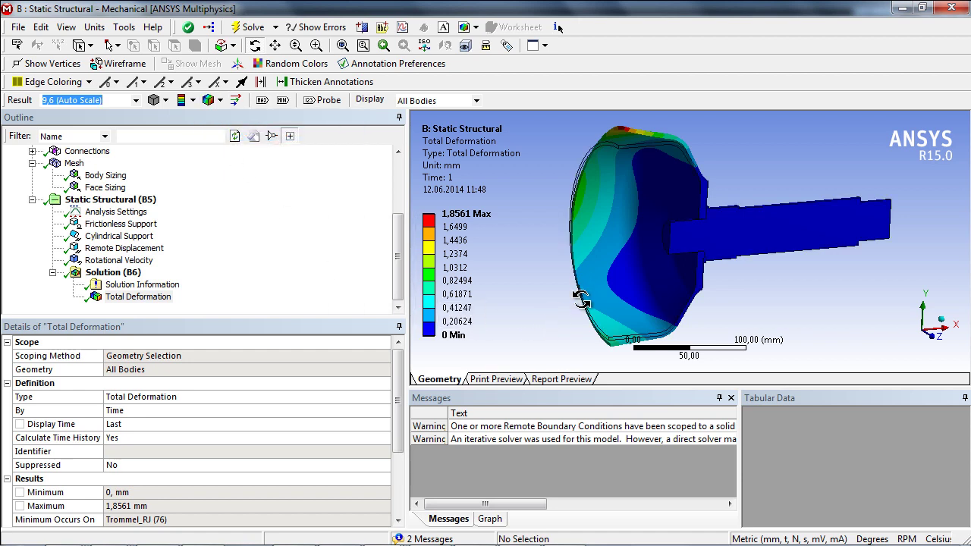
- Play and stop the deformation animation, then return to the Workbench project window
{"action": "left_click", "coordinate": [489, 519]}
{"action": "left_click", "coordinate": [471, 416]}
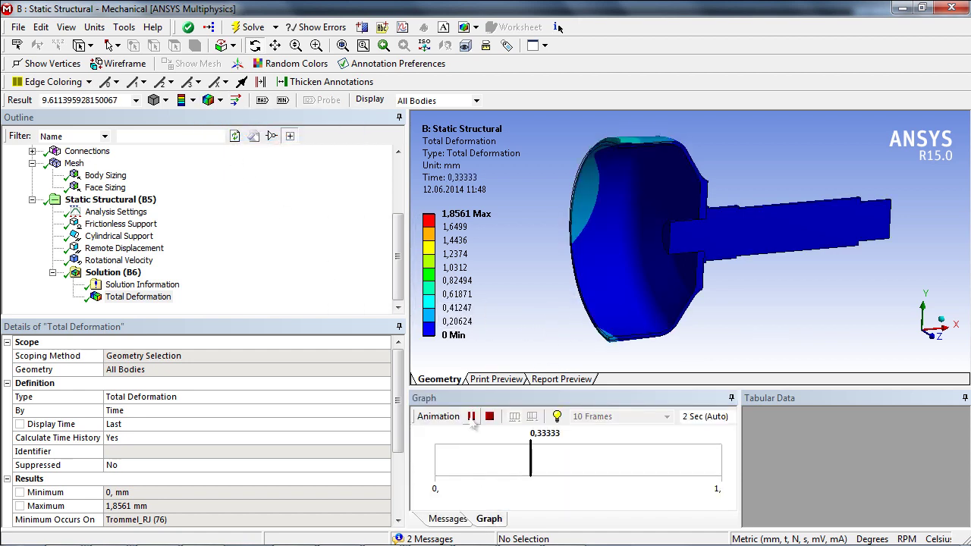
{"action": "left_click", "coordinate": [471, 419]}
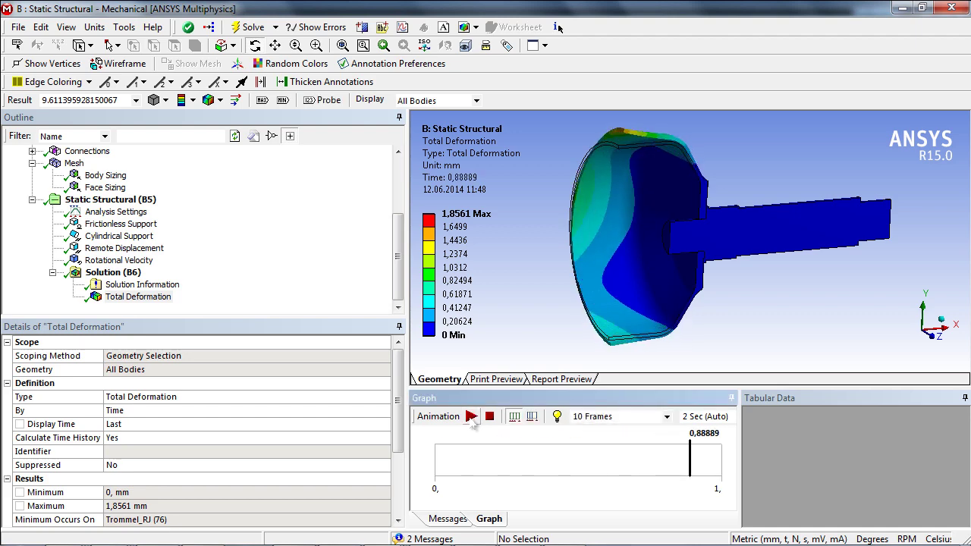
{"action": "key", "text": "alt+Tab"}
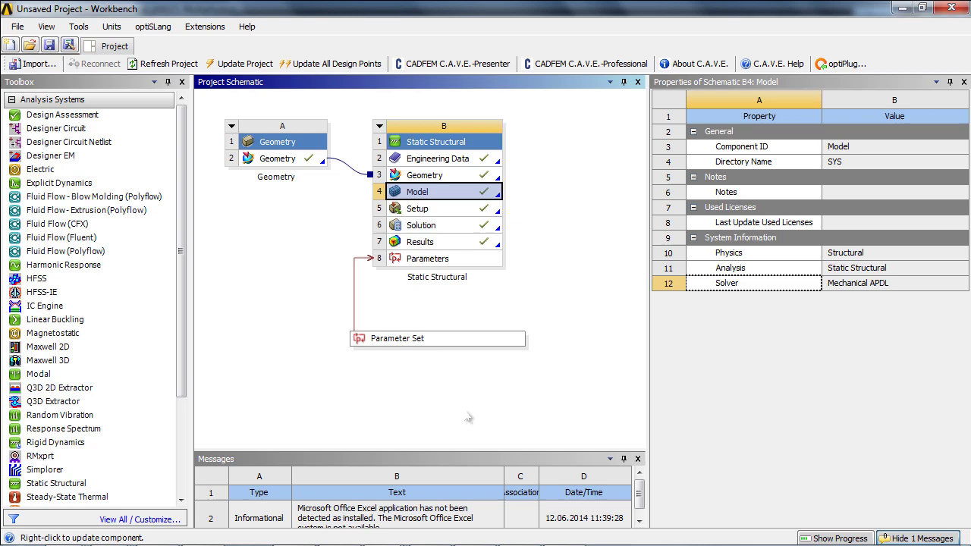
- Set the current Basis_Dicke_DS (P3) value to 5 in the Parameter Set
{"action": "double_click", "coordinate": [440, 339]}
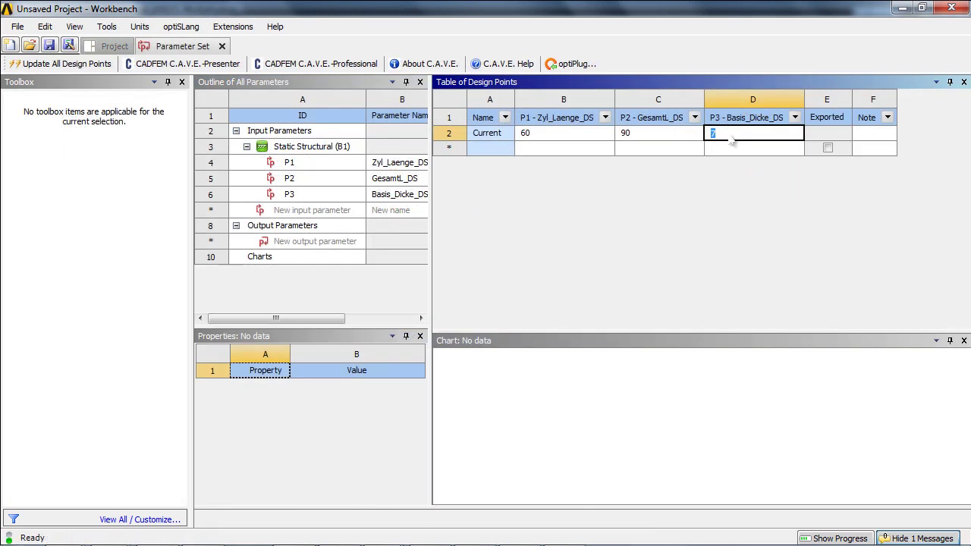
{"action": "key", "text": "Return"}
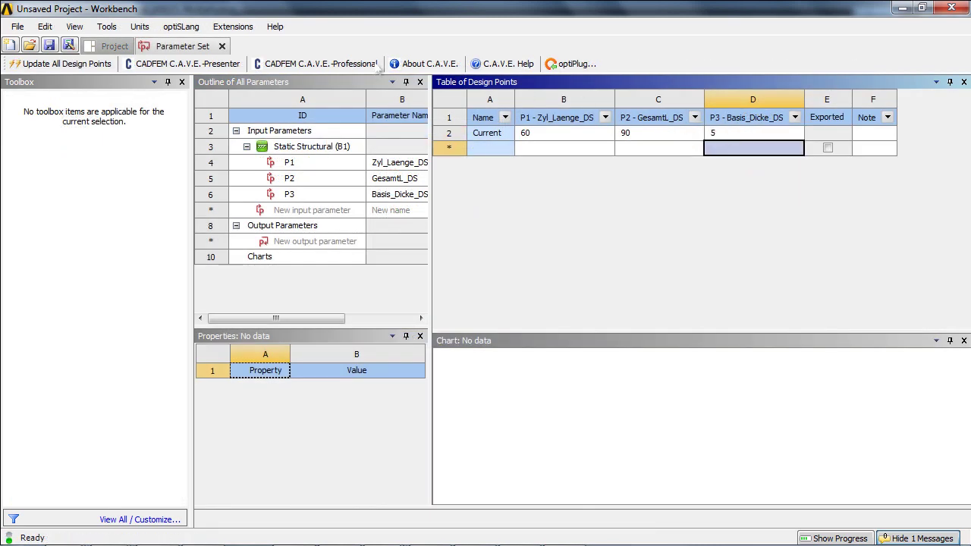
{"action": "left_click", "coordinate": [222, 46]}
- Reopen the Model in Mechanical, accepting the re-read of the updated upstream geometry
{"action": "left_click", "coordinate": [418, 192]}
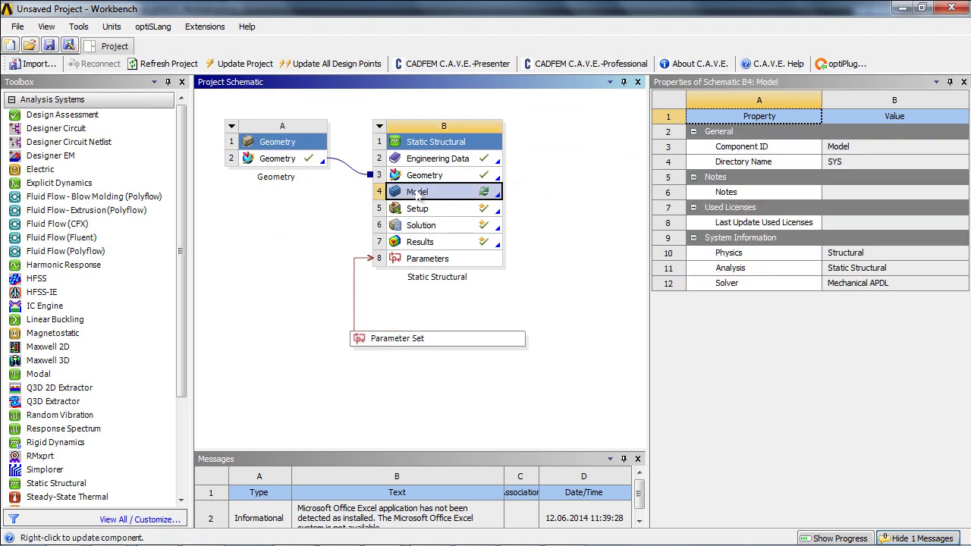
{"action": "double_click", "coordinate": [418, 194]}
{"action": "left_click", "coordinate": [543, 330]}
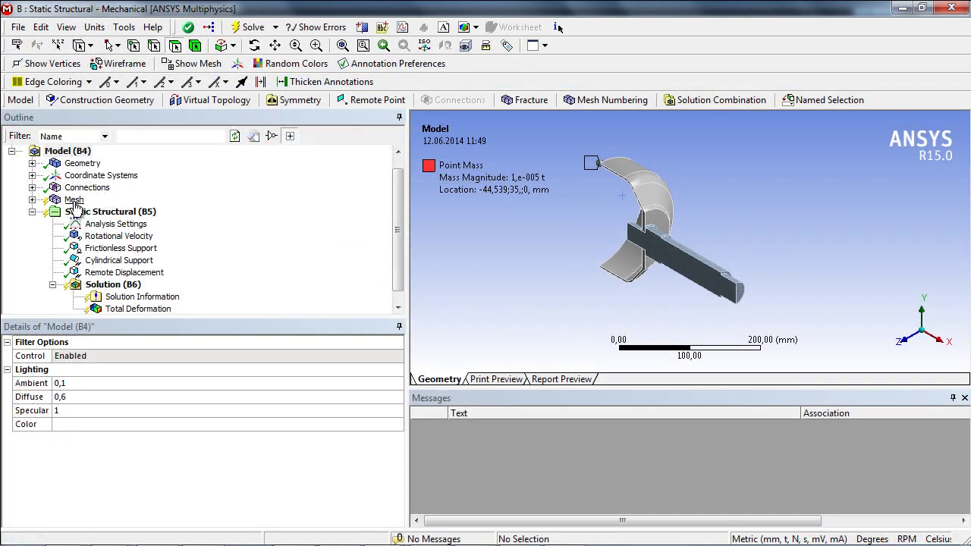
{"action": "left_click", "coordinate": [73, 201]}
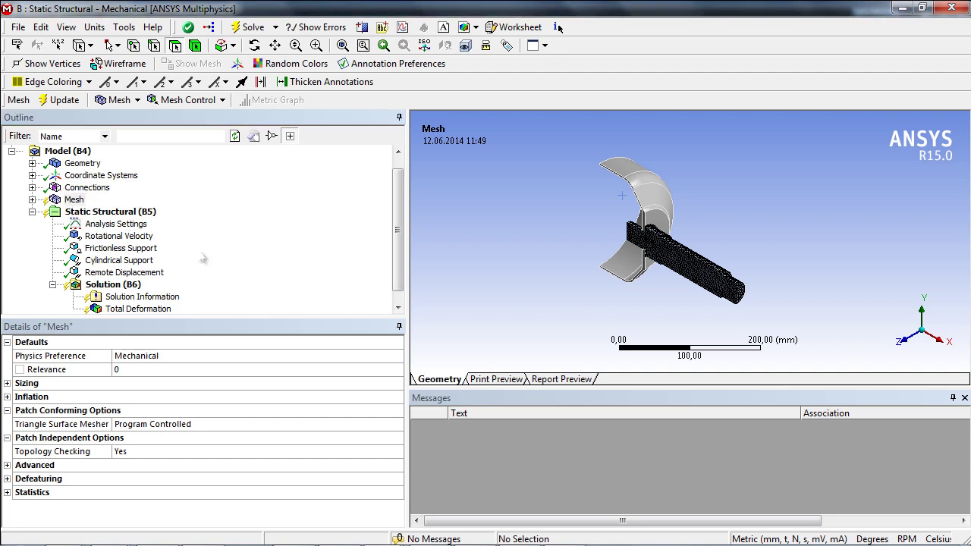
- Make the Trommel_RJ (1) body's Mass (7,6635e-004 t) an output parameter
{"action": "left_click", "coordinate": [32, 164]}
{"action": "left_click", "coordinate": [52, 175]}
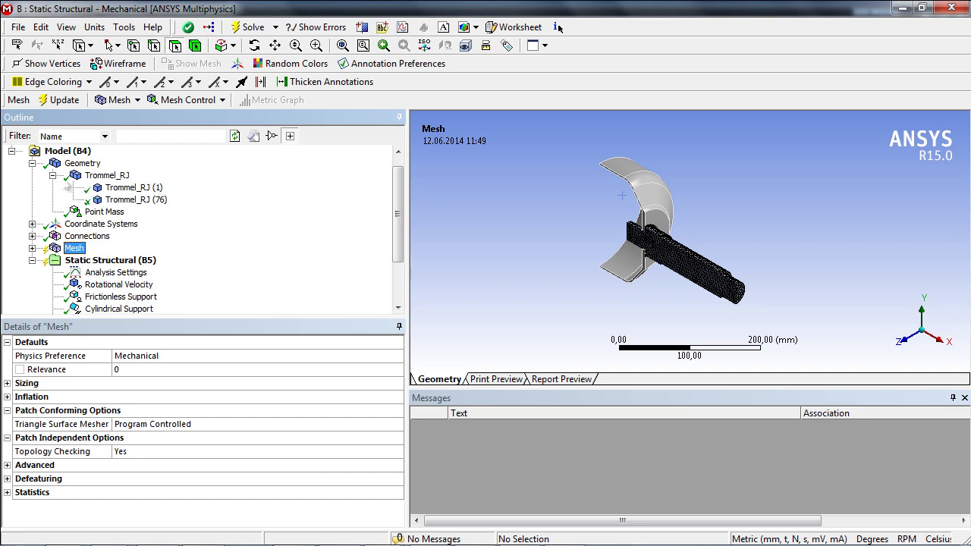
{"action": "left_click", "coordinate": [116, 190]}
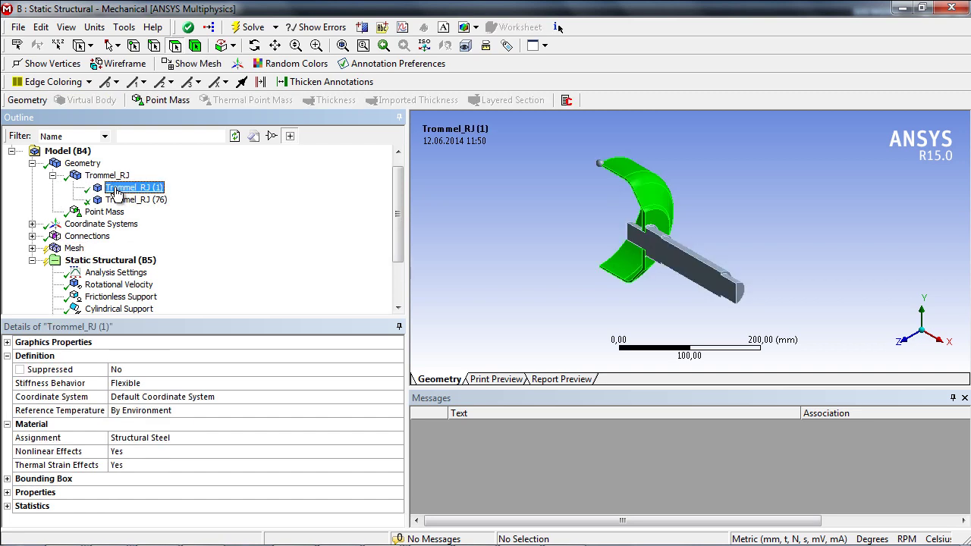
{"action": "left_click", "coordinate": [9, 493]}
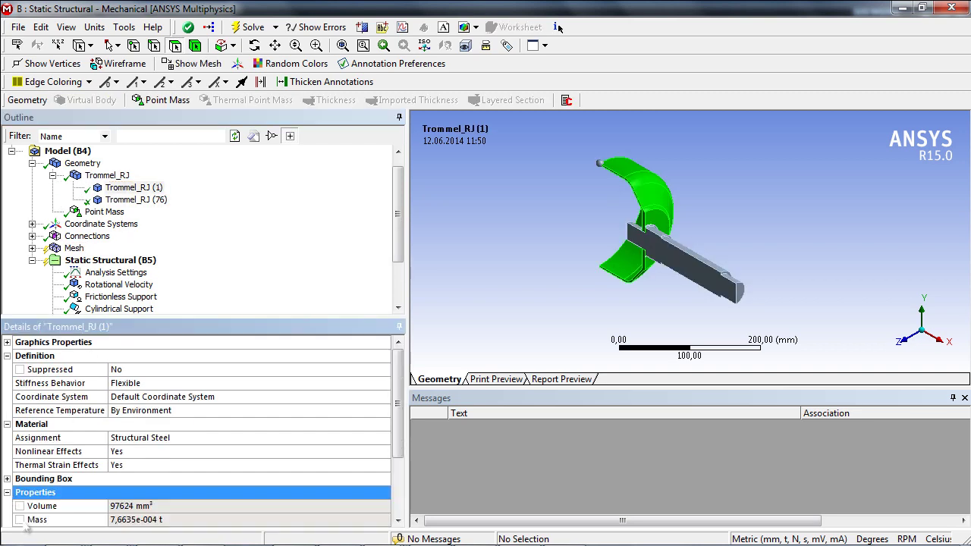
{"action": "left_click", "coordinate": [19, 521]}
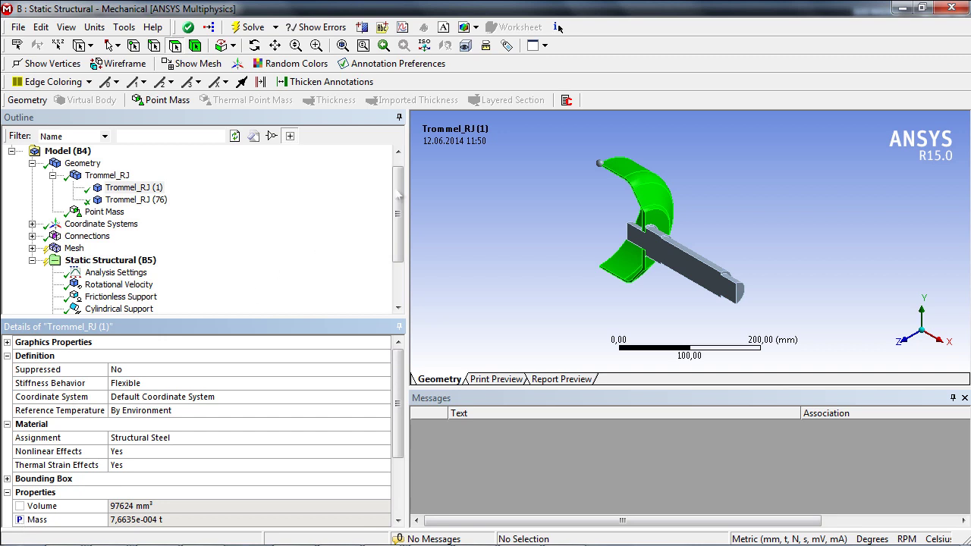
- Make the Total Deformation Maximum an output parameter
{"action": "scroll", "coordinate": [205, 228], "scroll_direction": "down", "scroll_amount": 2}
{"action": "left_click", "coordinate": [145, 297]}
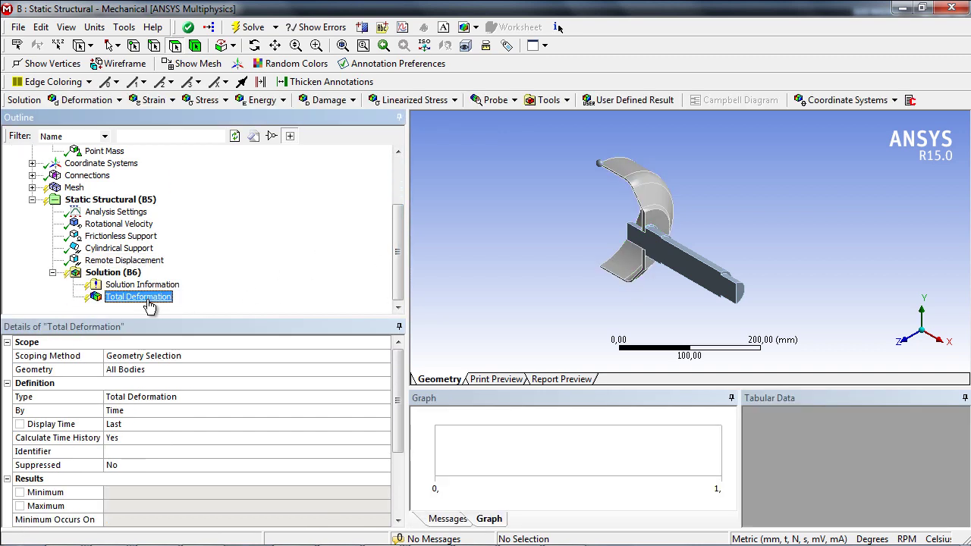
{"action": "left_click", "coordinate": [19, 506]}
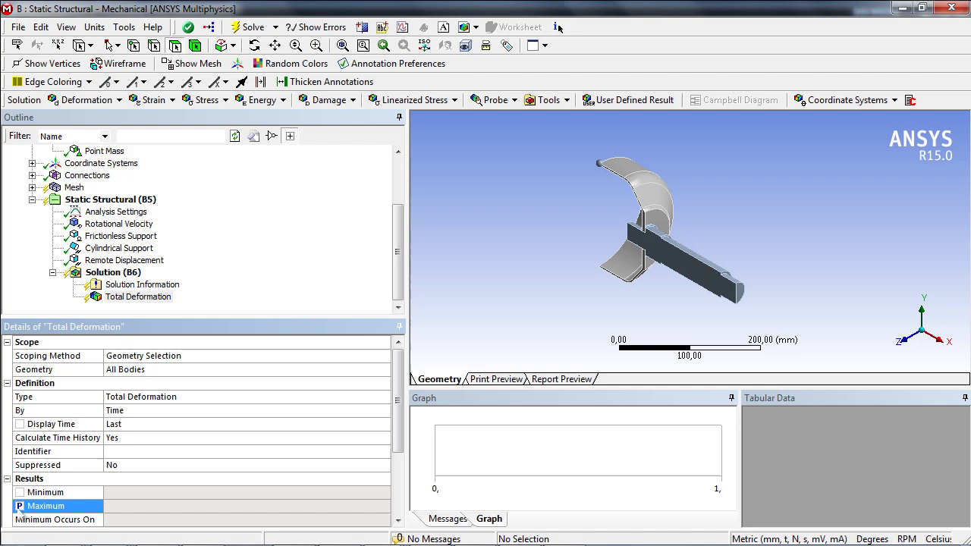
- Add design points DP 1 and DP 2 with Basis_Dicke_DS values 7 and 10
{"action": "key", "text": "alt+Tab"}
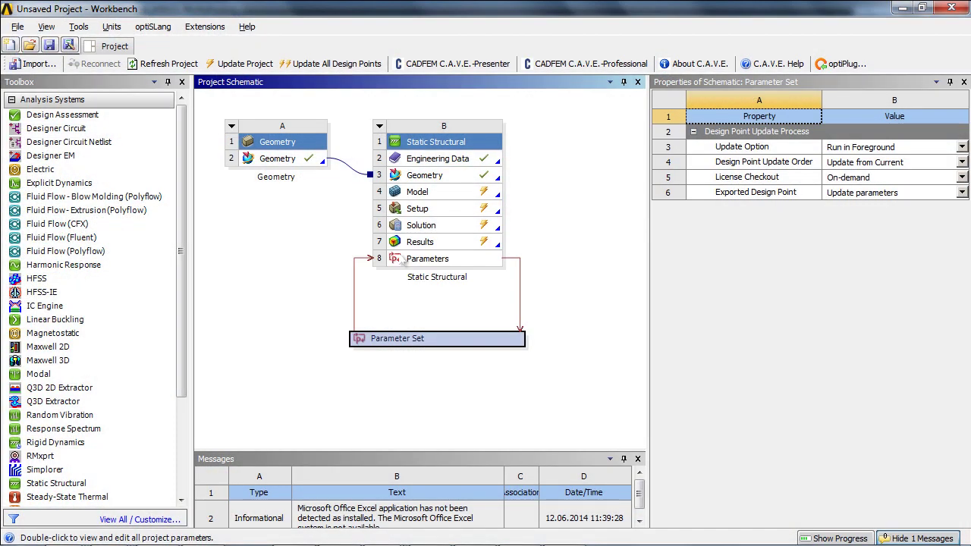
{"action": "double_click", "coordinate": [489, 342]}
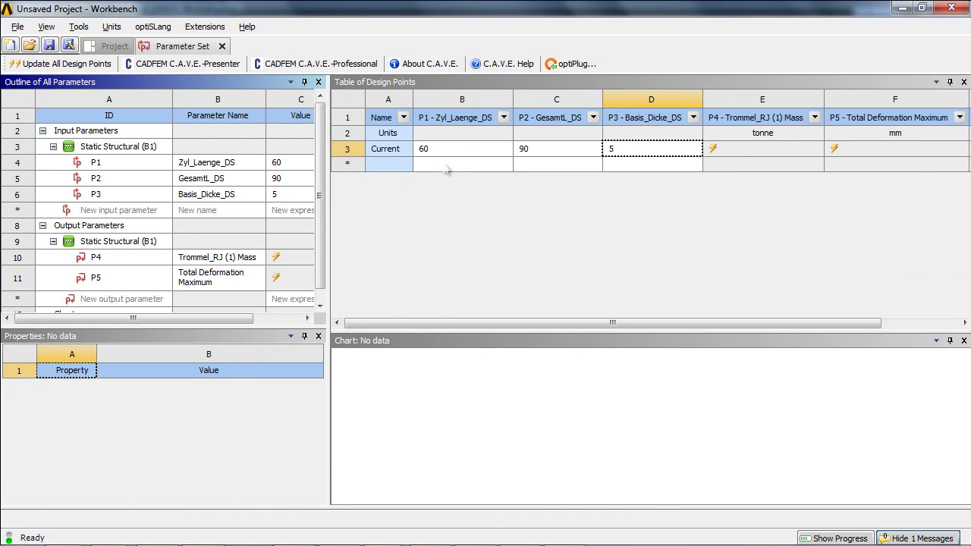
{"action": "left_click", "coordinate": [628, 165]}
{"action": "type", "text": "7"}
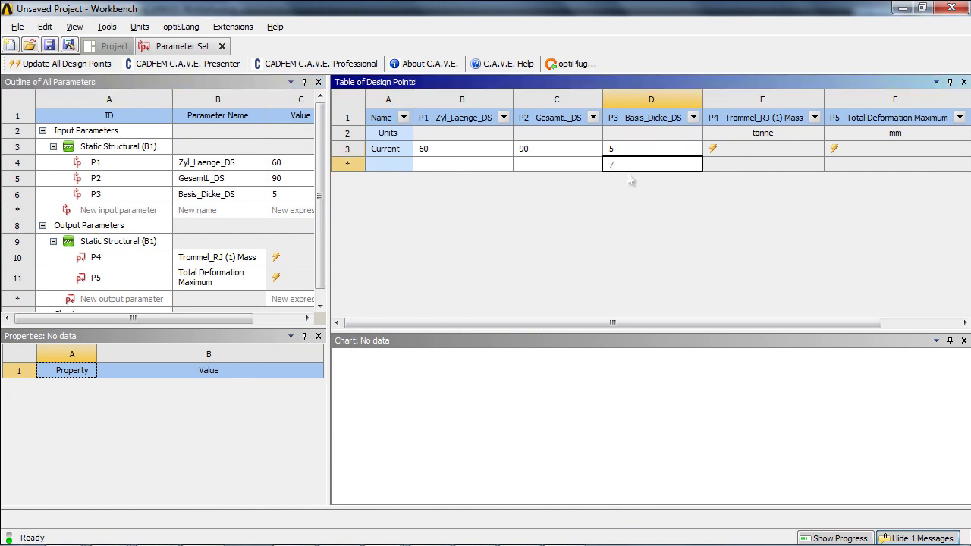
{"action": "key", "text": "Return"}
{"action": "type", "text": "10"}
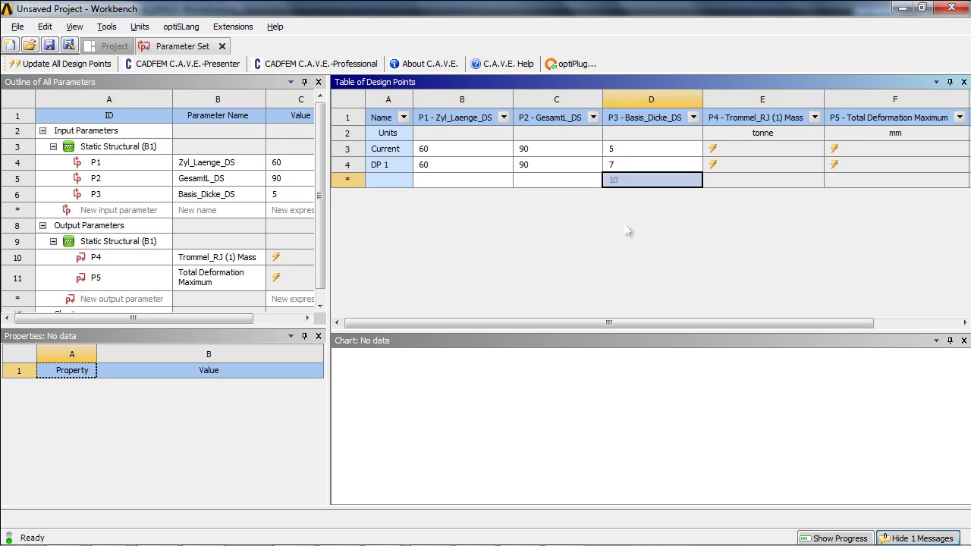
{"action": "key", "text": "Return"}
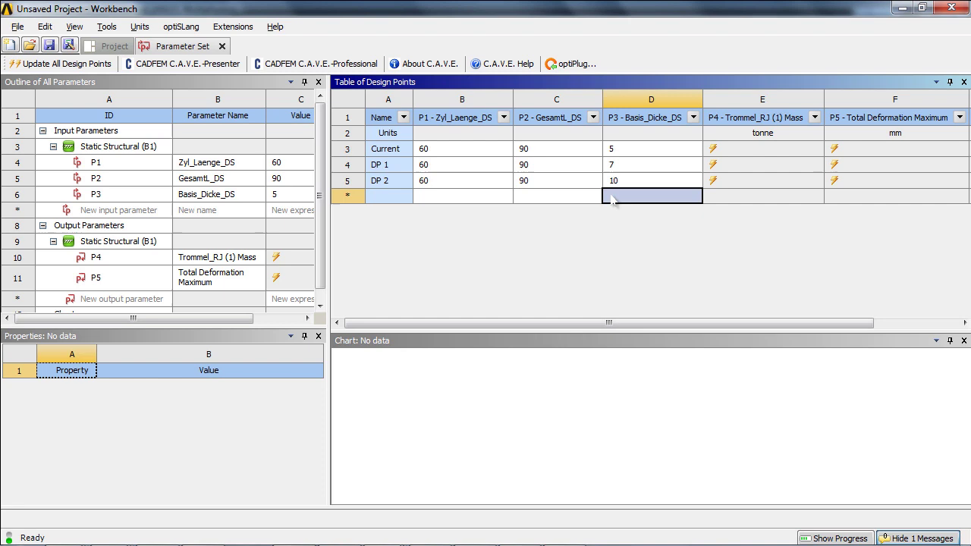
- Add DP 3 with Zyl_Laenge_DS 50 and DP 4 with Zyl_Laenge_DS 40
{"action": "left_click", "coordinate": [611, 199]}
{"action": "left_click", "coordinate": [470, 198]}
{"action": "left_click", "coordinate": [470, 200]}
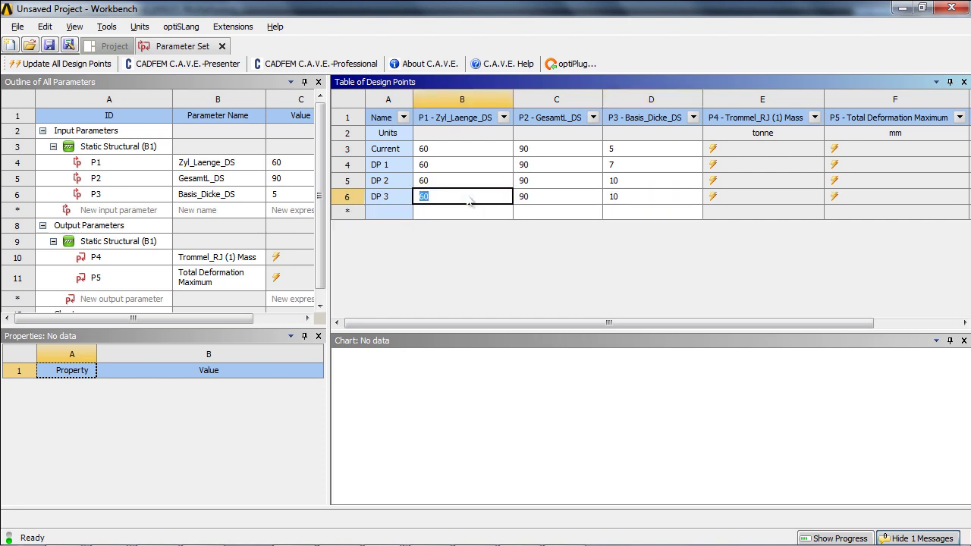
{"action": "type", "text": "50"}
{"action": "left_click", "coordinate": [445, 214]}
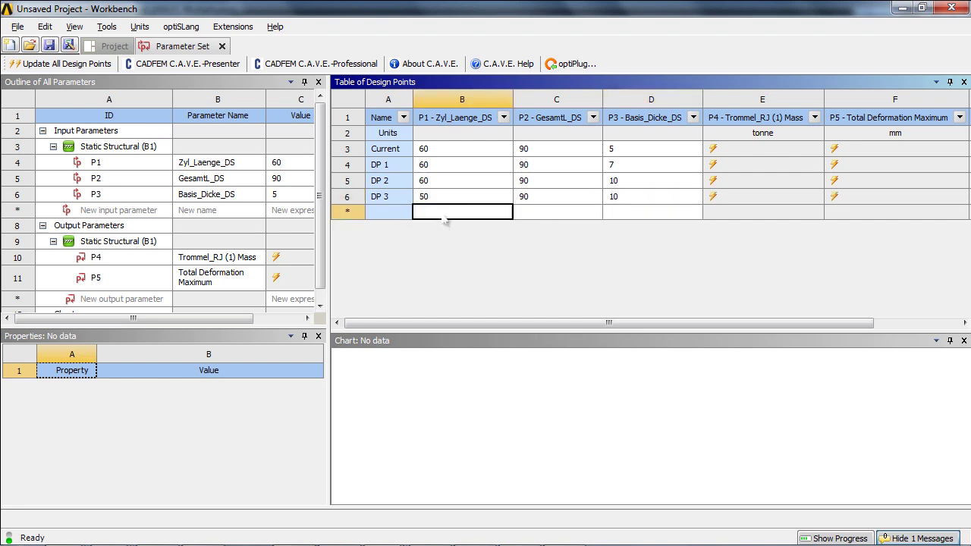
{"action": "type", "text": "40"}
{"action": "key", "text": "Return"}
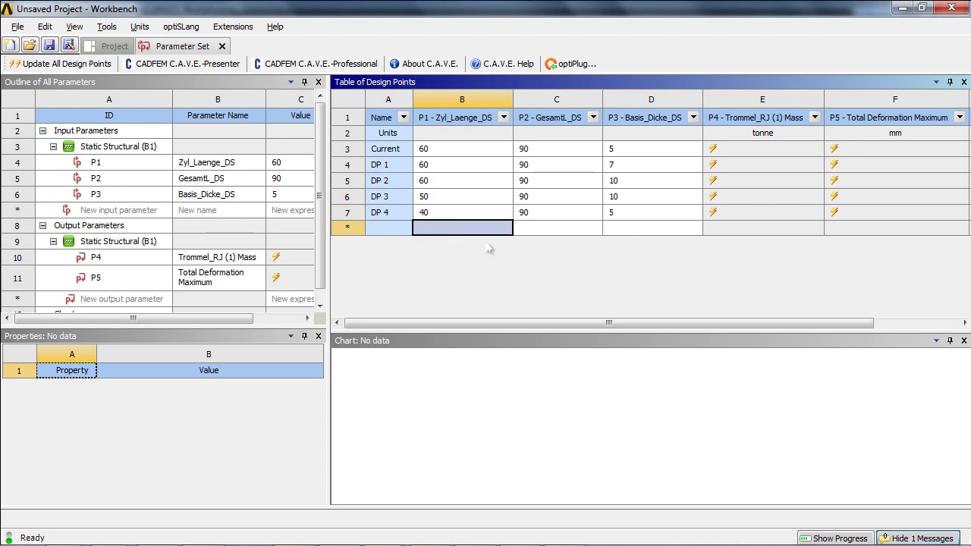
- Duplicate DP 2 as DP 5 (60, 87, 10) and add DP 6 with GesamtL_DS 85
{"action": "right_click", "coordinate": [371, 185]}
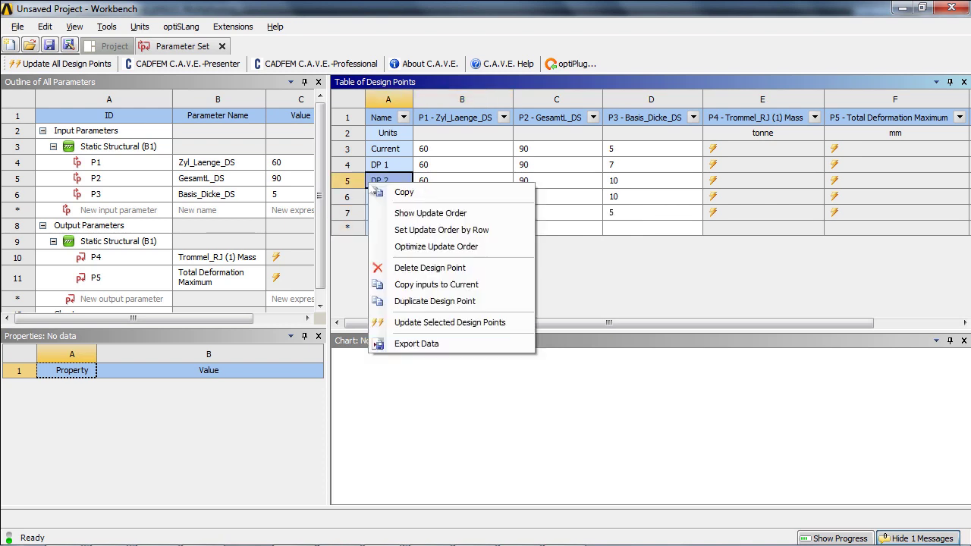
{"action": "left_click", "coordinate": [435, 301]}
{"action": "double_click", "coordinate": [566, 233]}
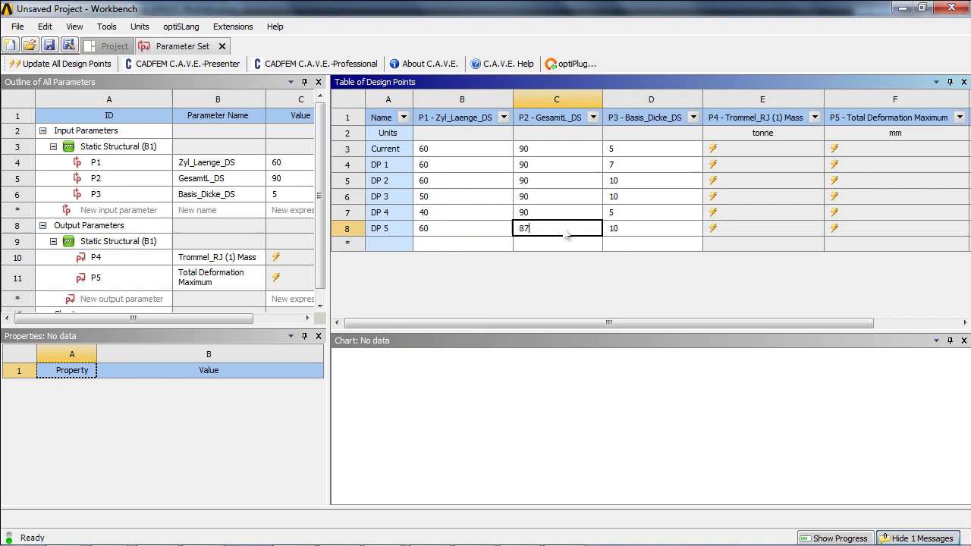
{"action": "key", "text": "Return"}
{"action": "type", "text": "85"}
{"action": "key", "text": "Return"}
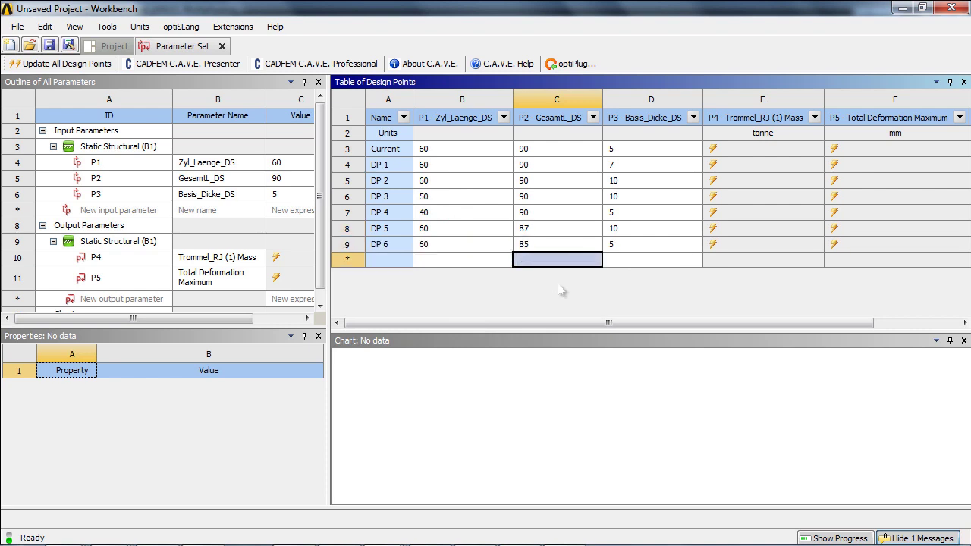
- Run Update All Design Points to solve all six rows for mass and maximum deformation
{"action": "left_click", "coordinate": [114, 67]}
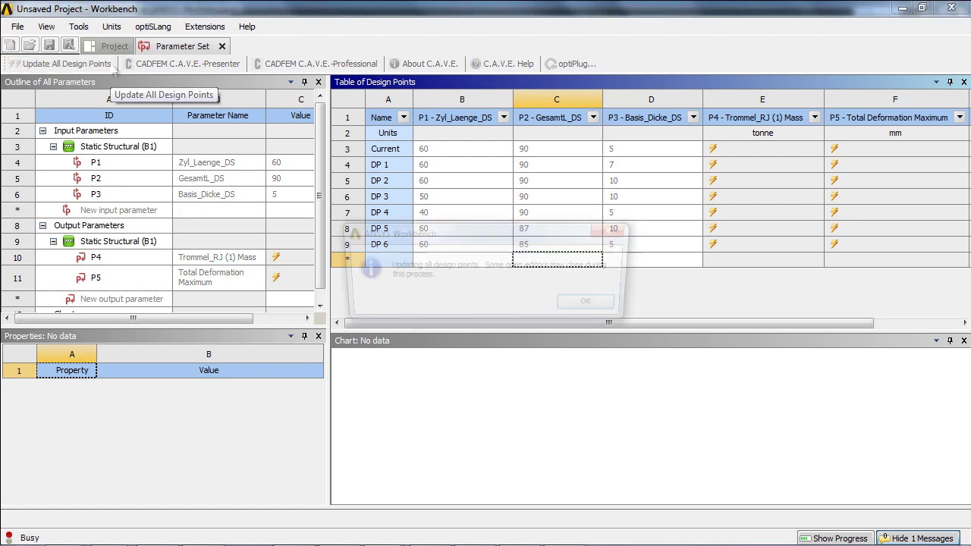
{"action": "left_click", "coordinate": [575, 308]}
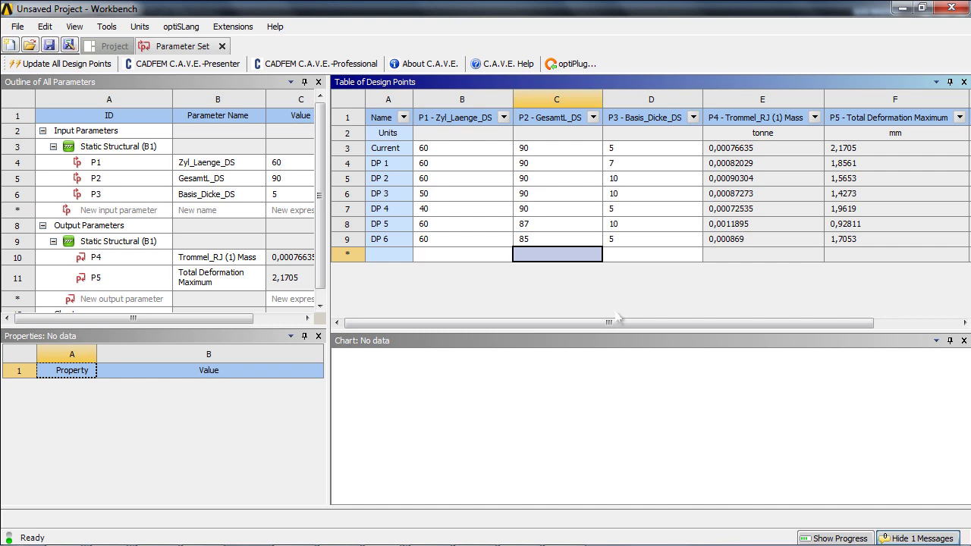
- Inspect the current design's mass and DP 4's mass, the lightest at 0,00072535 t
{"action": "left_click", "coordinate": [789, 151]}
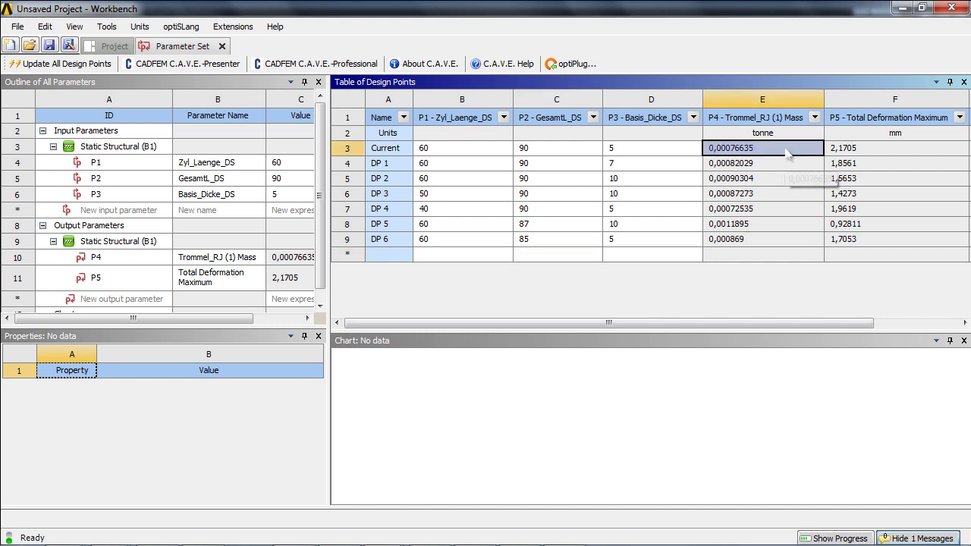
{"action": "left_click", "coordinate": [775, 214]}
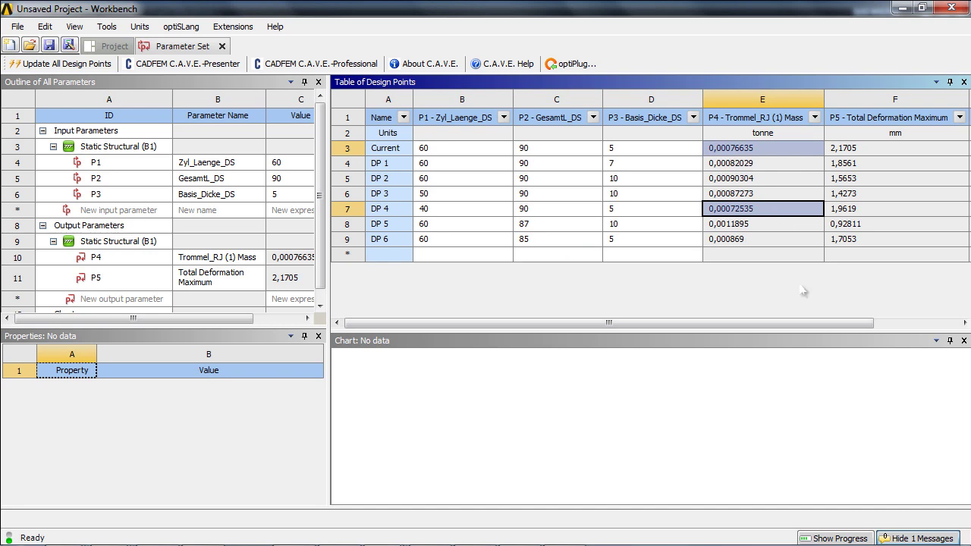